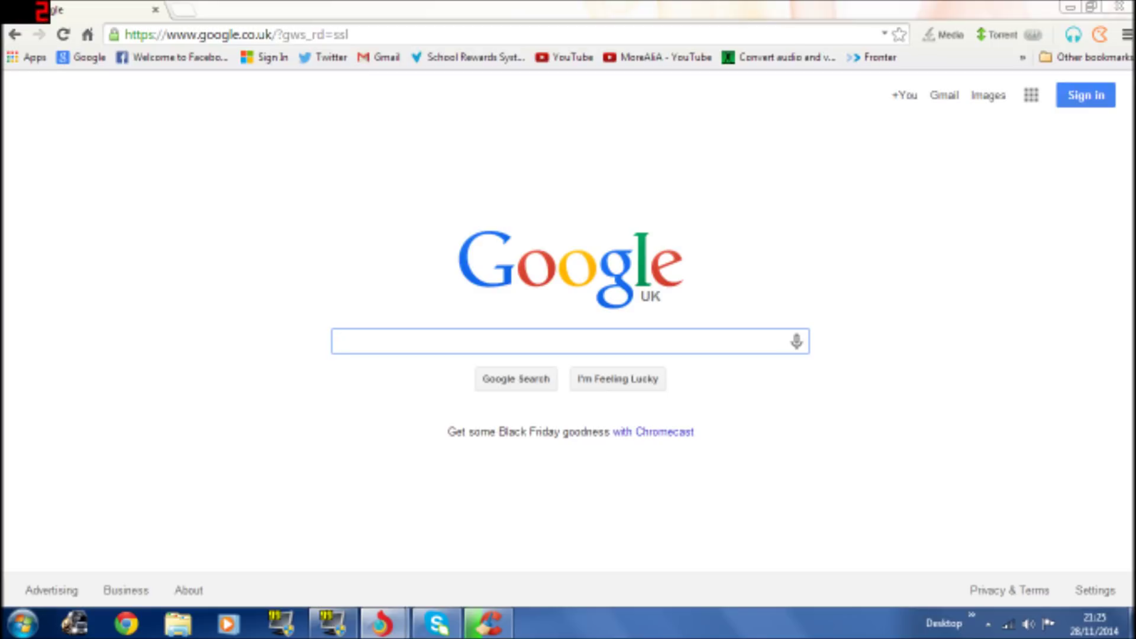
- Search Google for 'green' and show the image results
type("green")
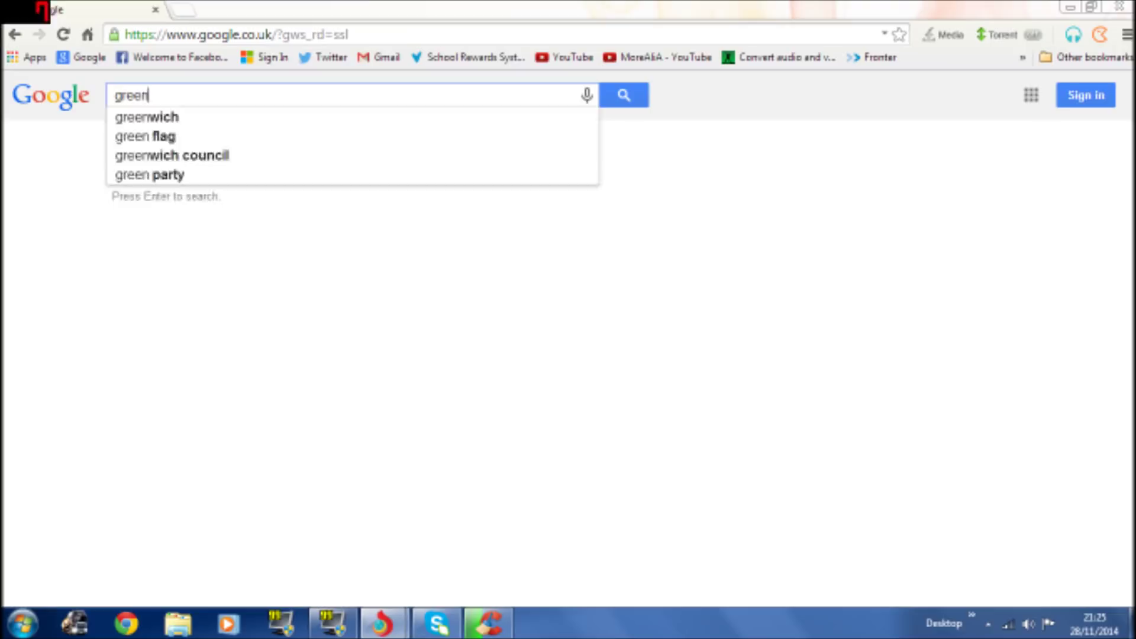
key("Return")
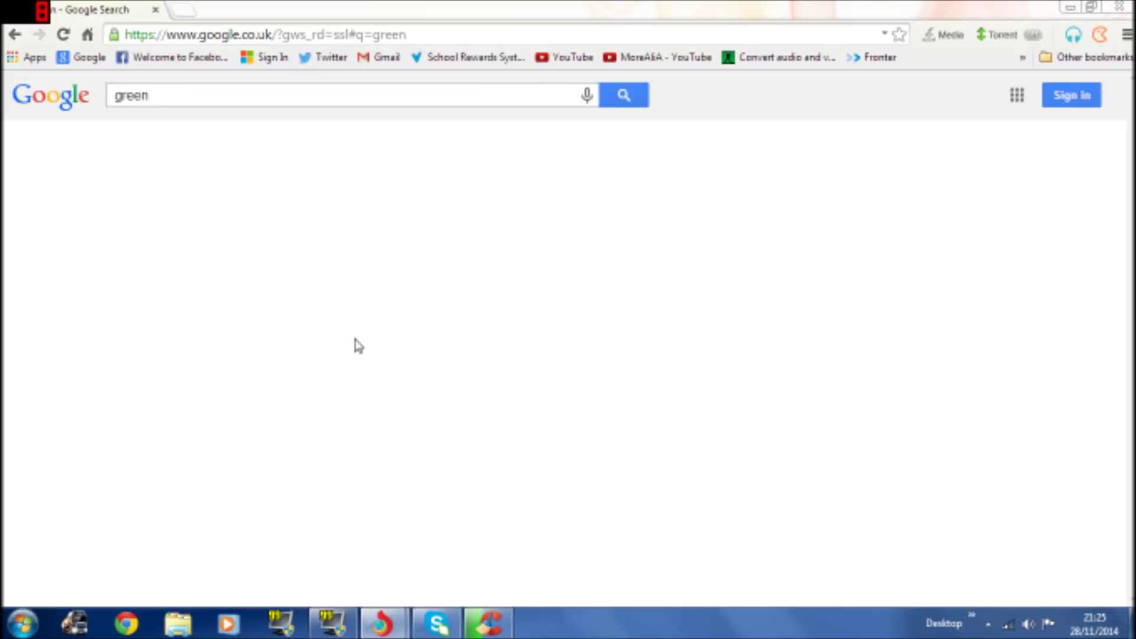
left_click(169, 153)
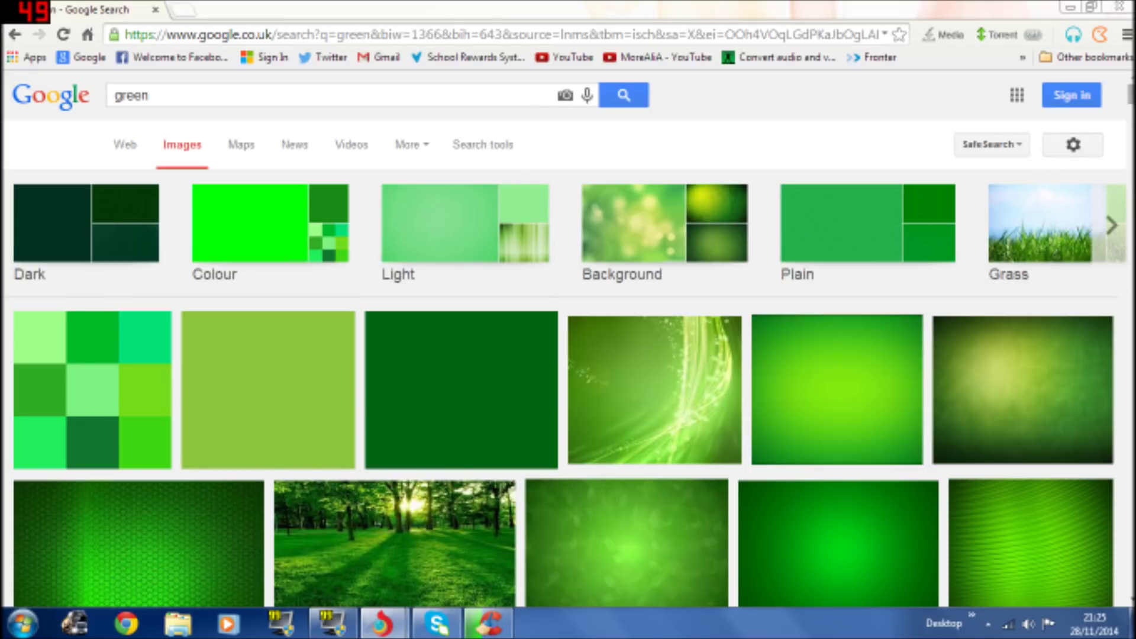
scroll(1101, 141, "down", 6)
scroll(1100, 140, "up", 6)
- Save the bright green gradient image to the Desktop as green.jpg
left_click(845, 399)
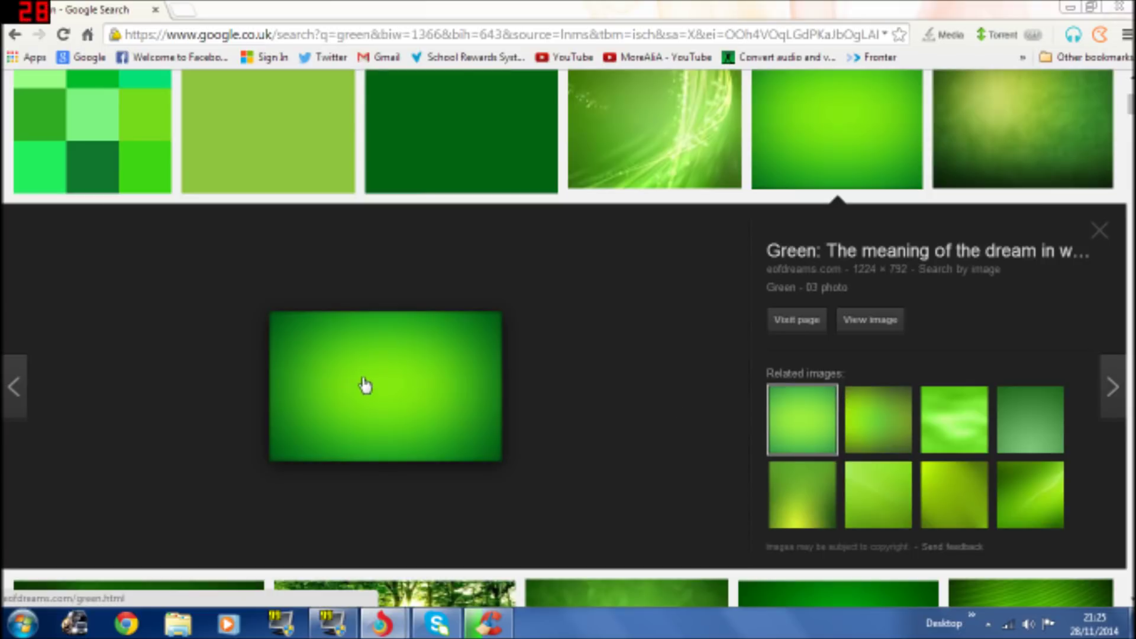
right_click(365, 386)
left_click(417, 241)
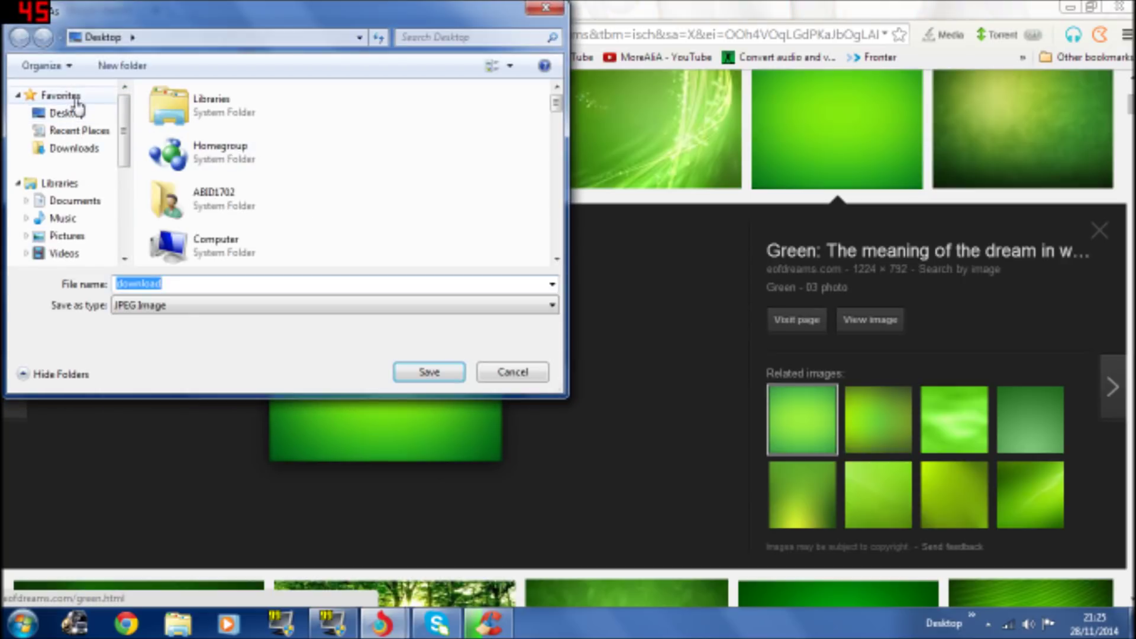
left_click(81, 115)
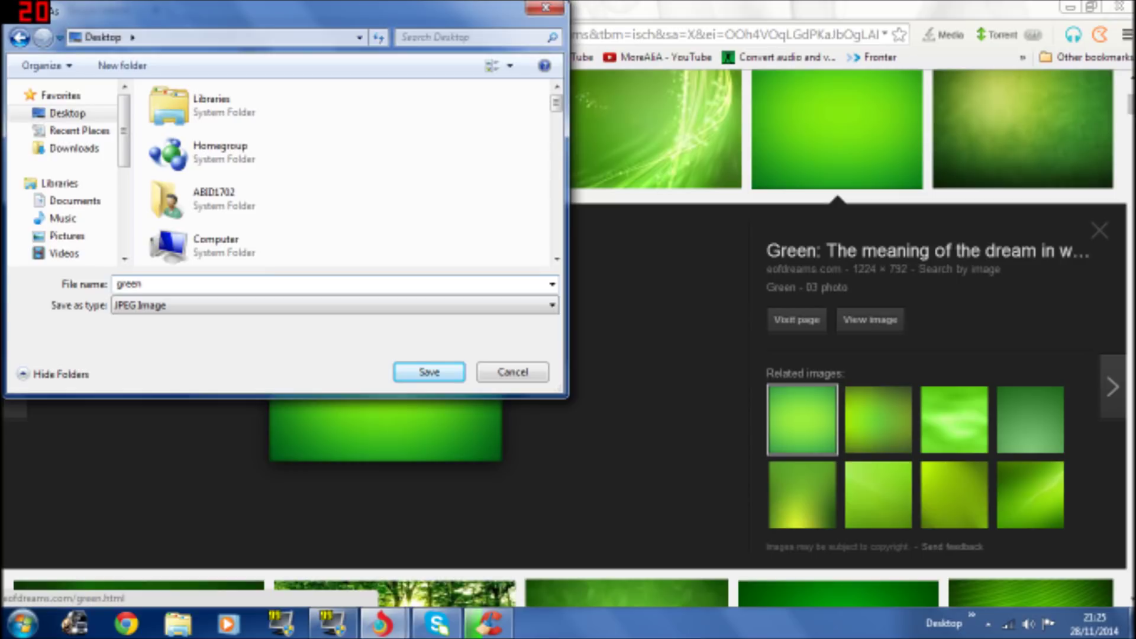
key("Return")
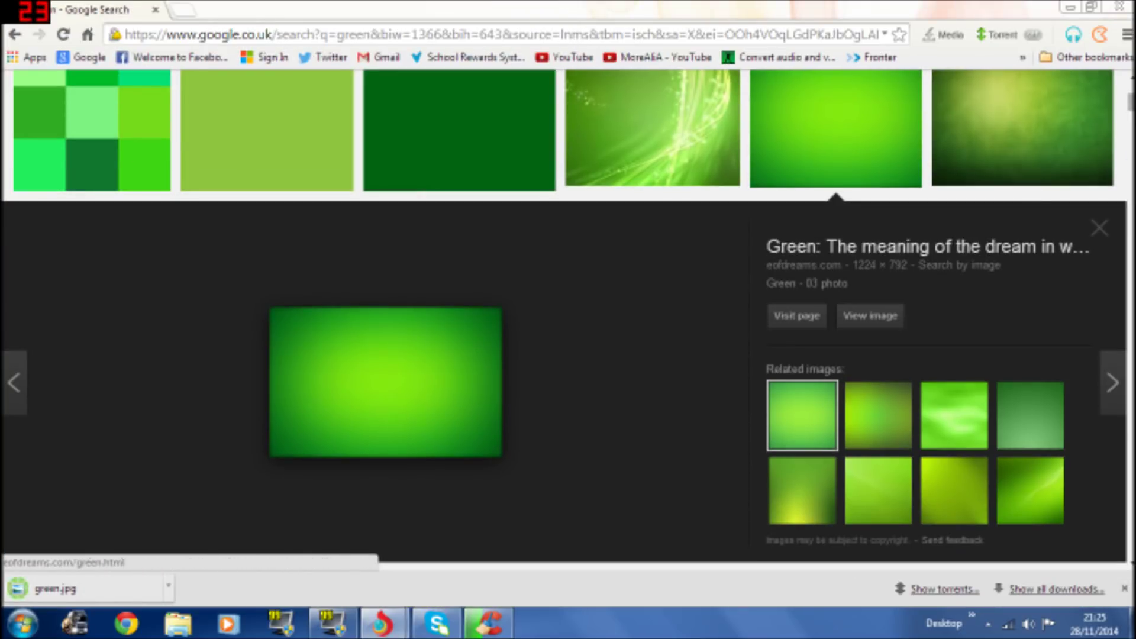
scroll(384, 379, "up", 5)
- Replace the search with 'cool text' and open the Cool Text logo generator site
left_click(125, 145)
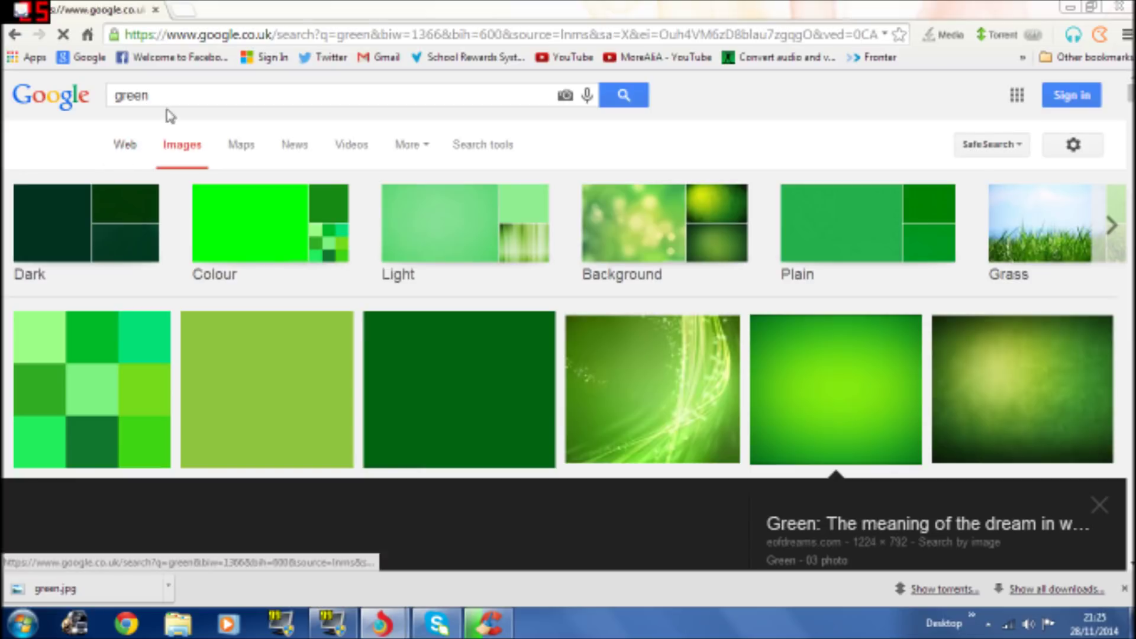
left_click_drag(151, 95, 4, 80)
key("BackSpace")
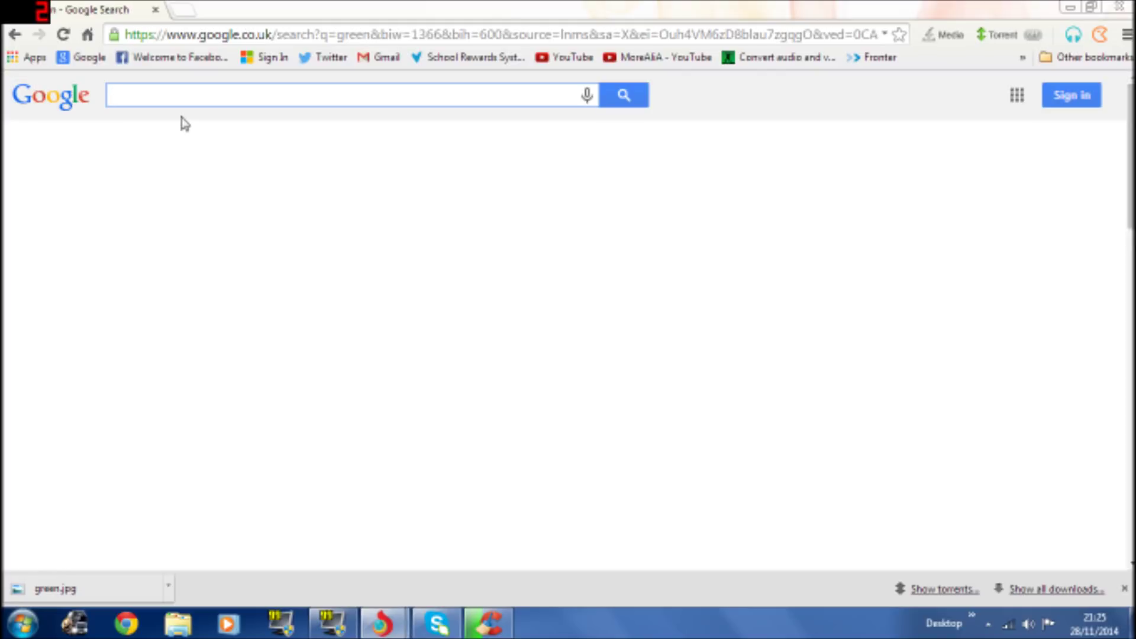
type("cool")
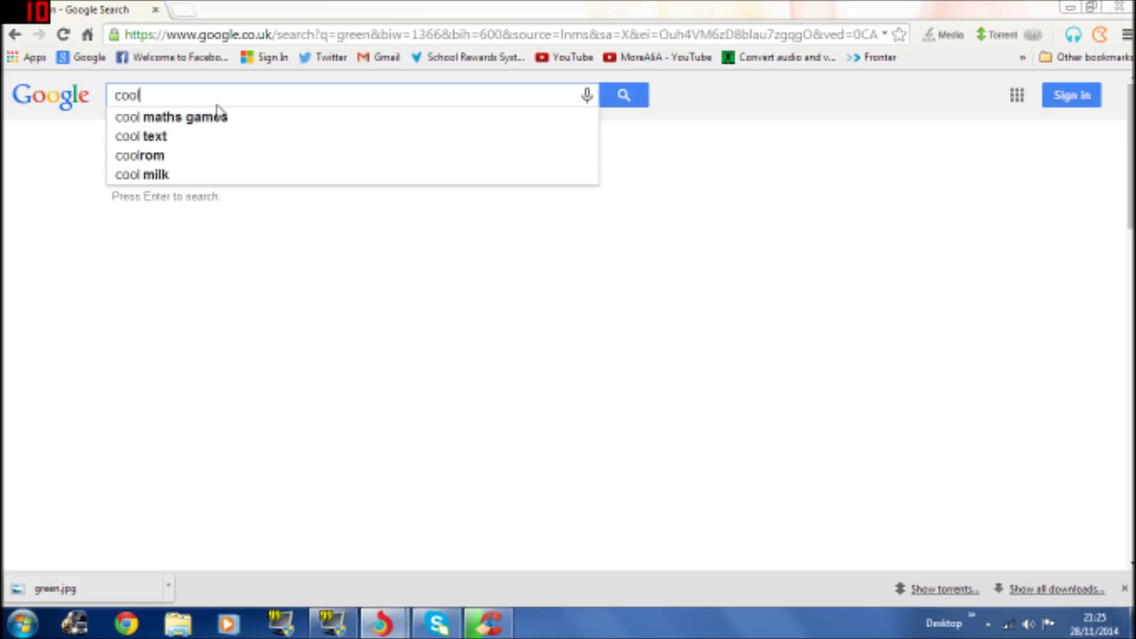
type(" text")
key("Return")
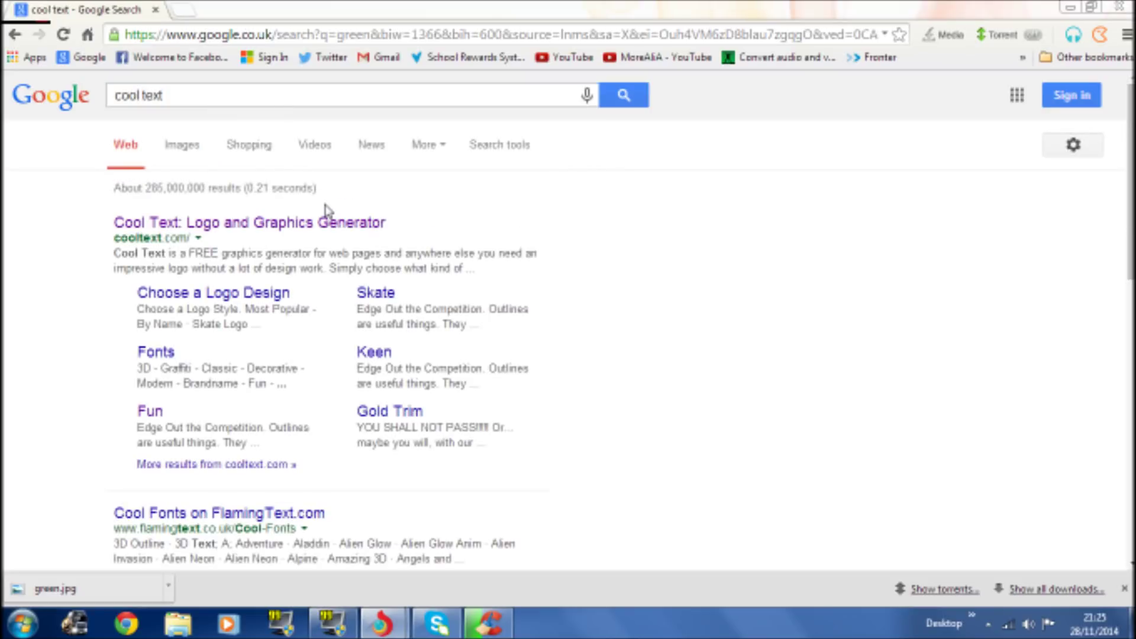
left_click(286, 227)
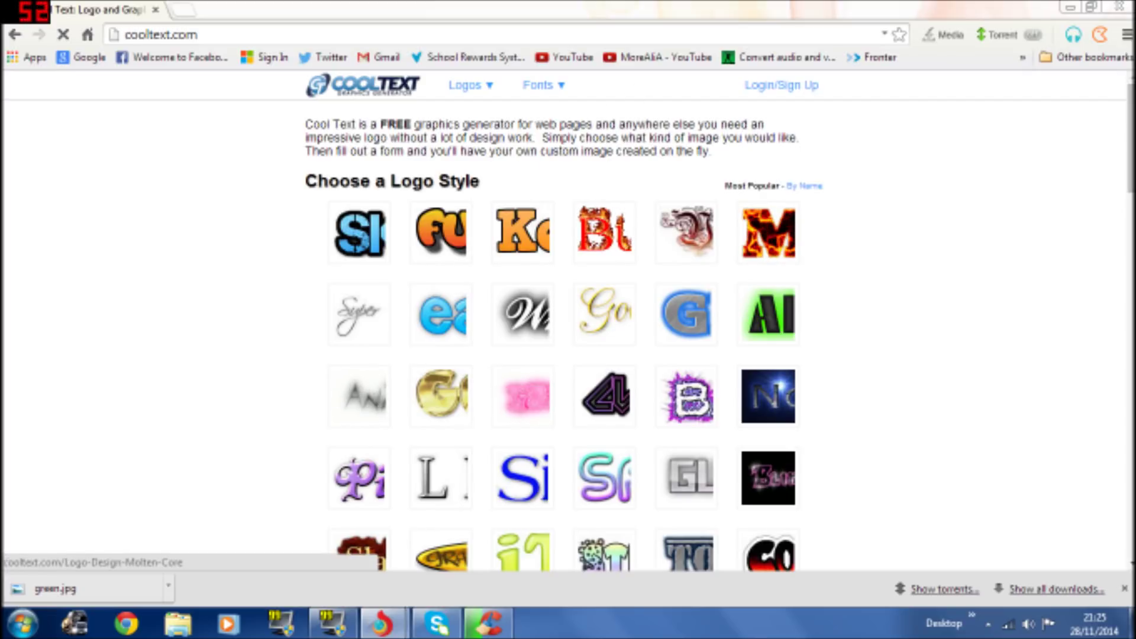
- Choose the Fun logo style from the Cool Text style gallery
left_click(1023, 57)
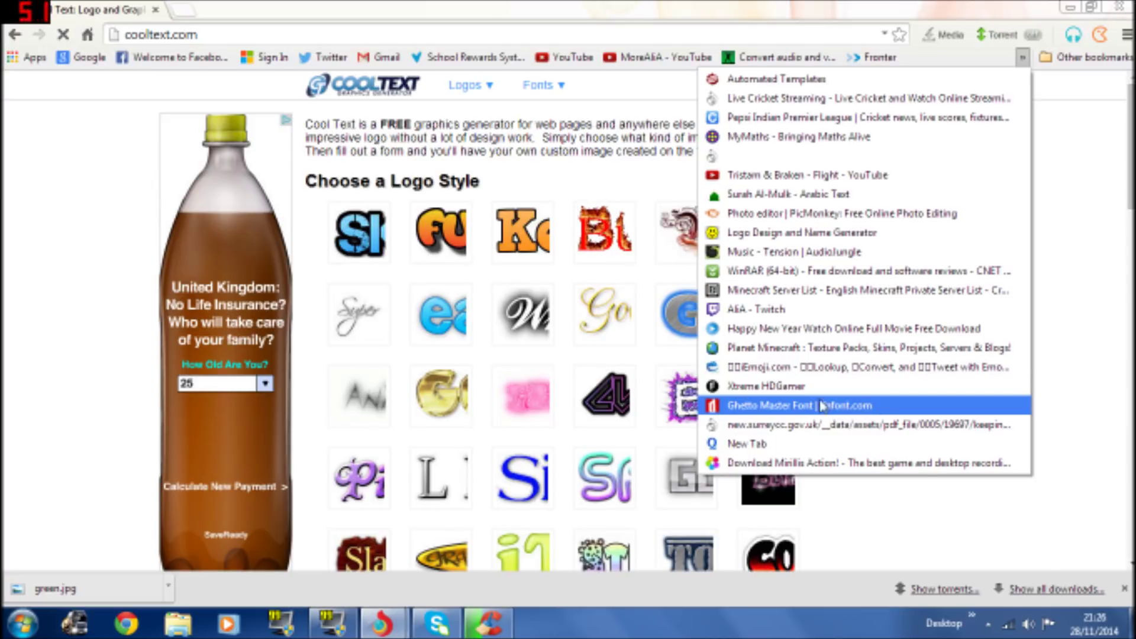
left_click(529, 141)
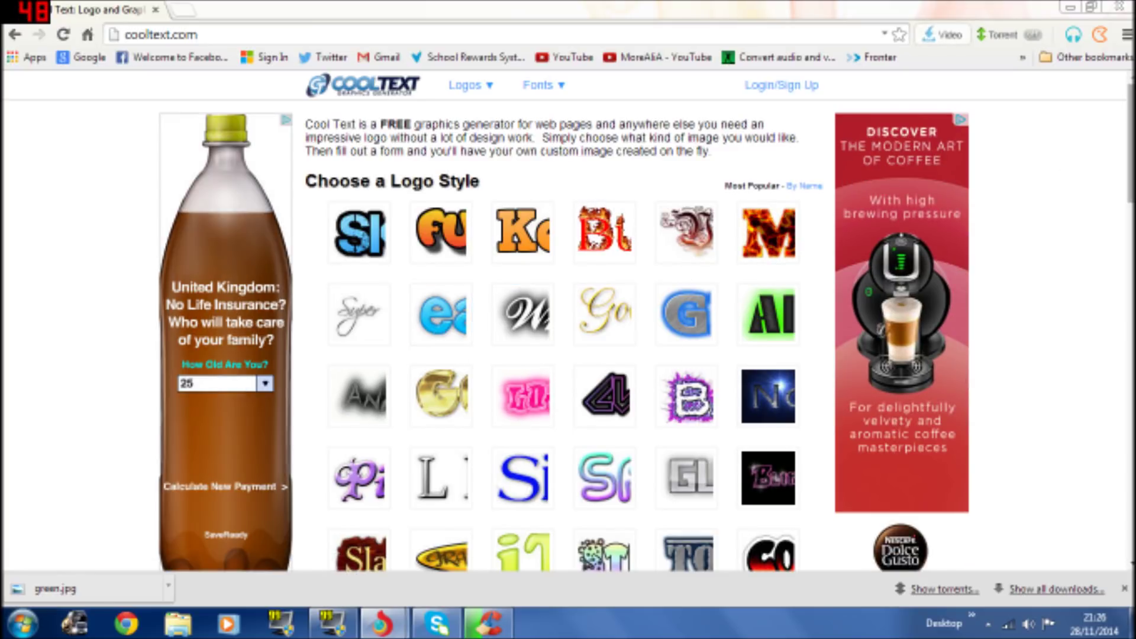
scroll(419, 249, "down", 2)
scroll(461, 243, "down", 1)
scroll(460, 242, "up", 3)
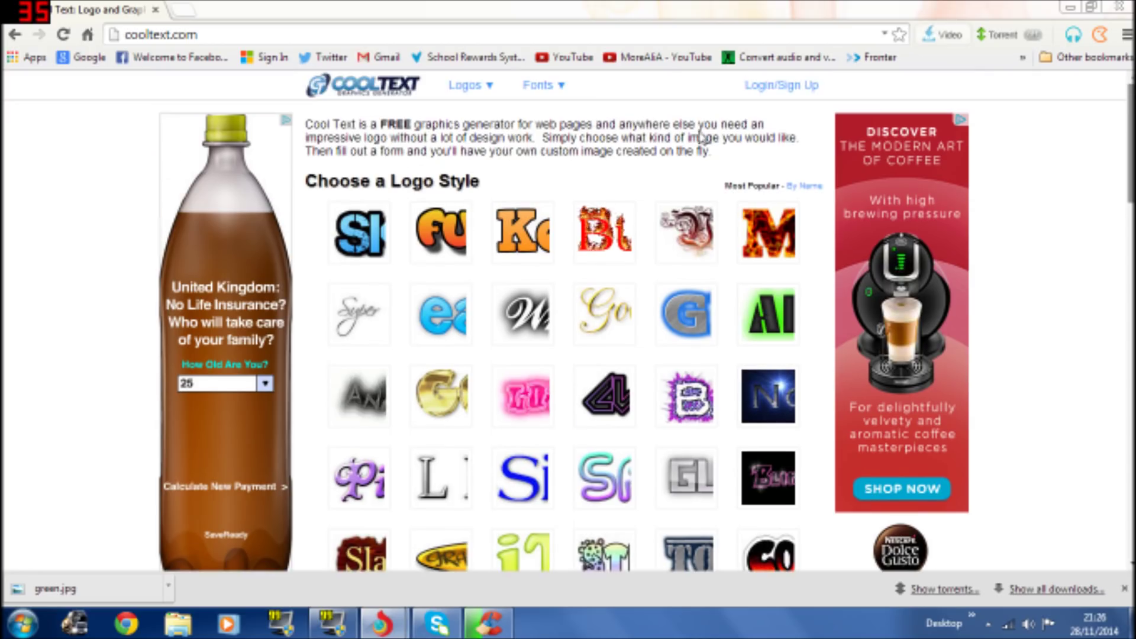
left_click(461, 243)
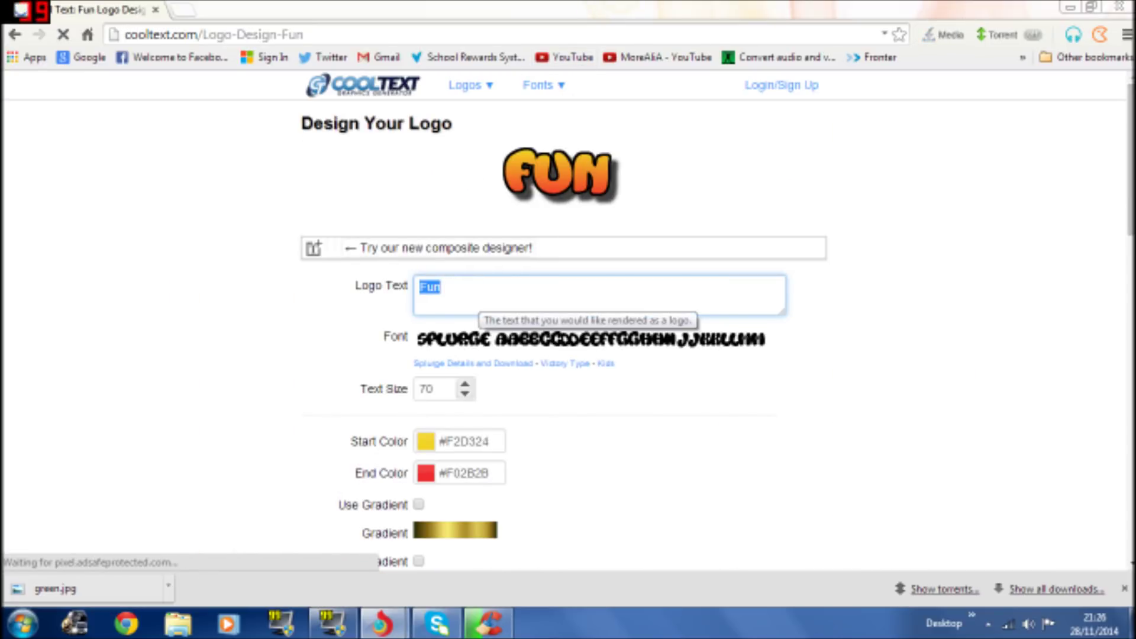
- Enter 'Xtreme HDGamer' as the Fun logo text
type("Xt")
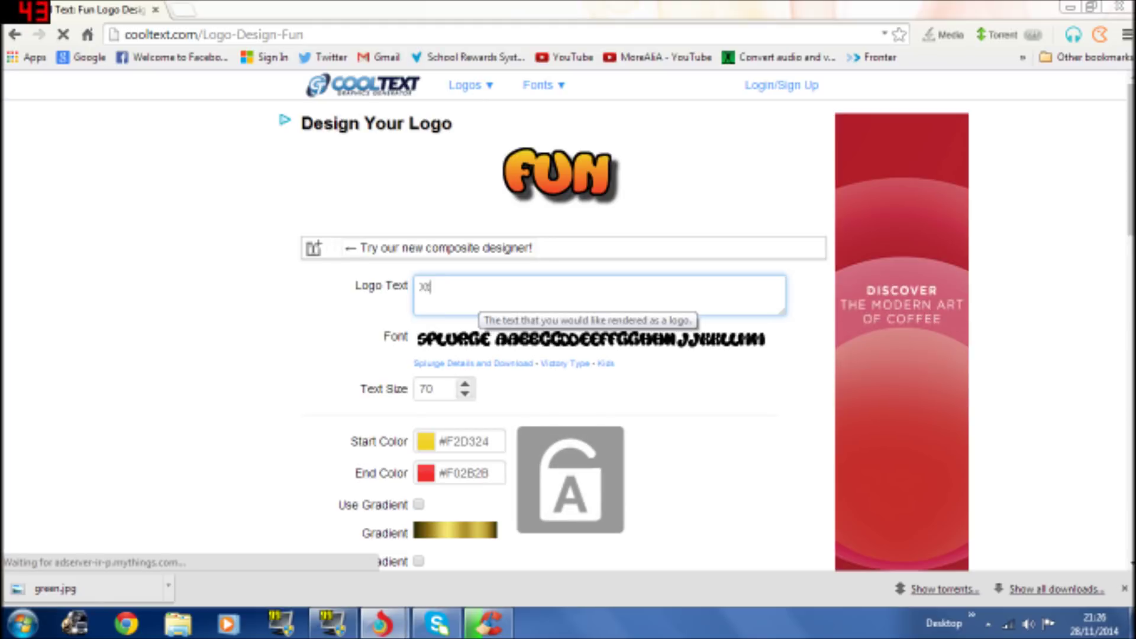
type("reme ")
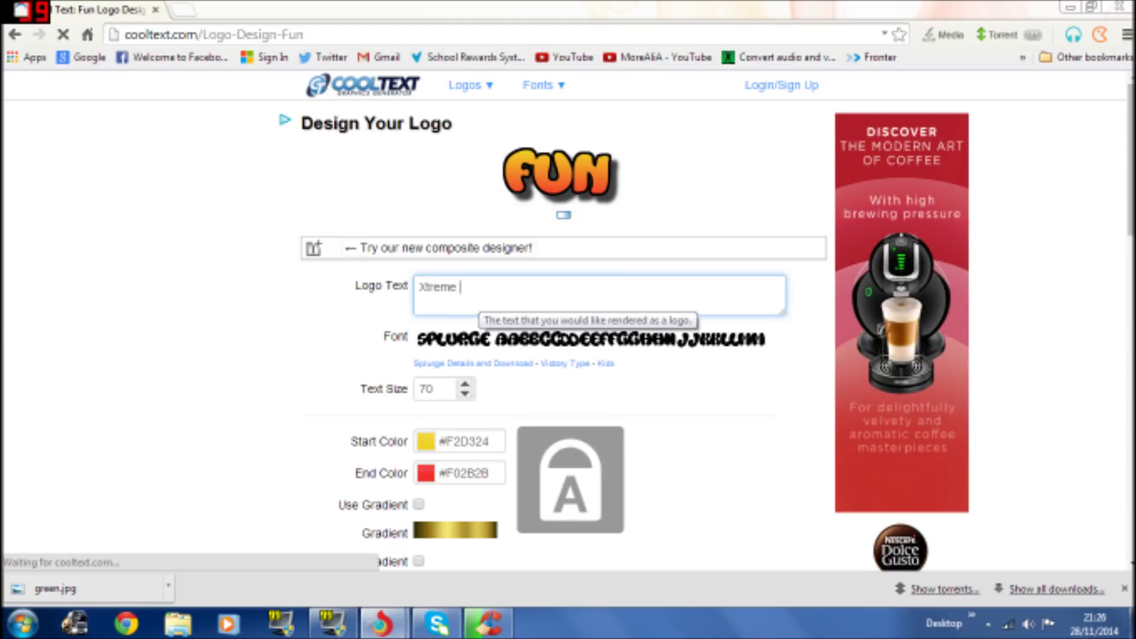
type("HDGamer")
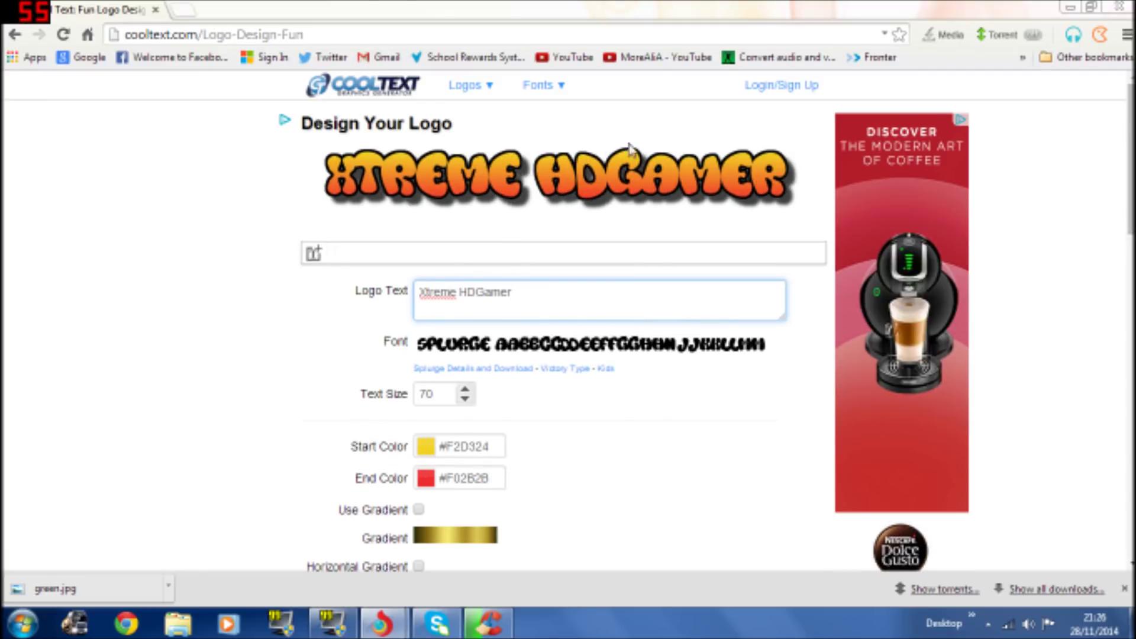
scroll(568, 320, "down", 3)
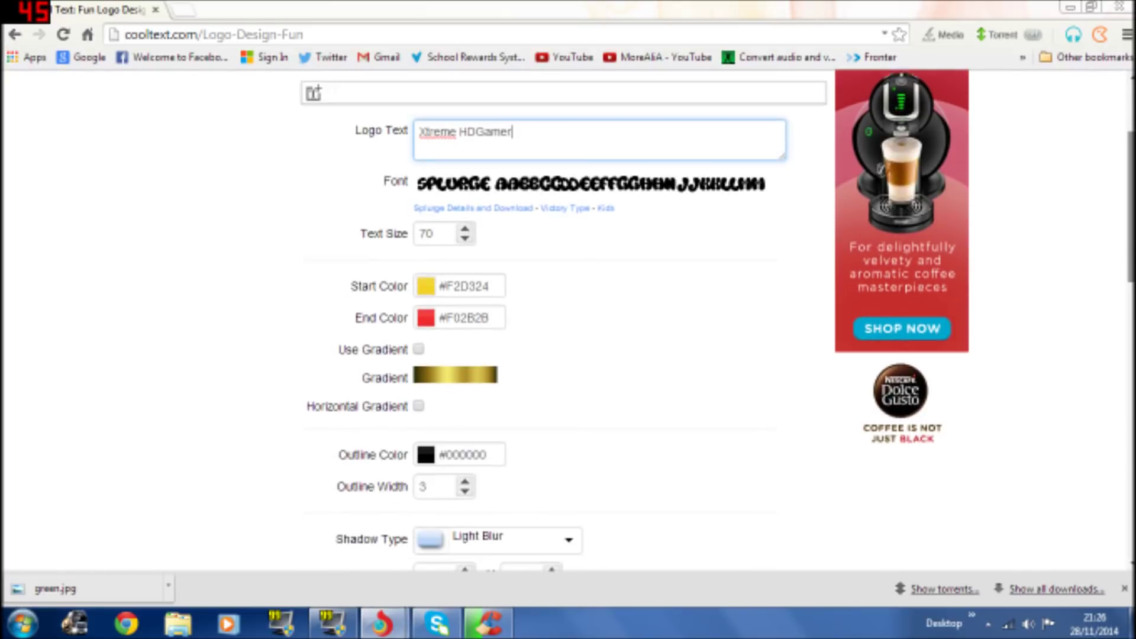
scroll(568, 320, "up", 3)
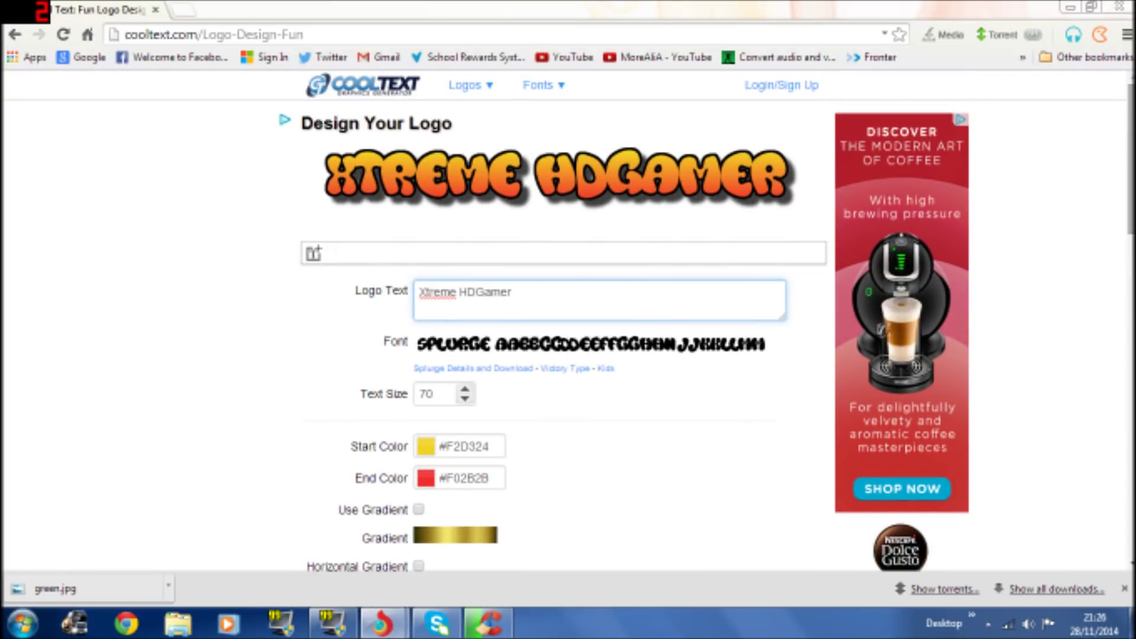
scroll(568, 319, "down", 8)
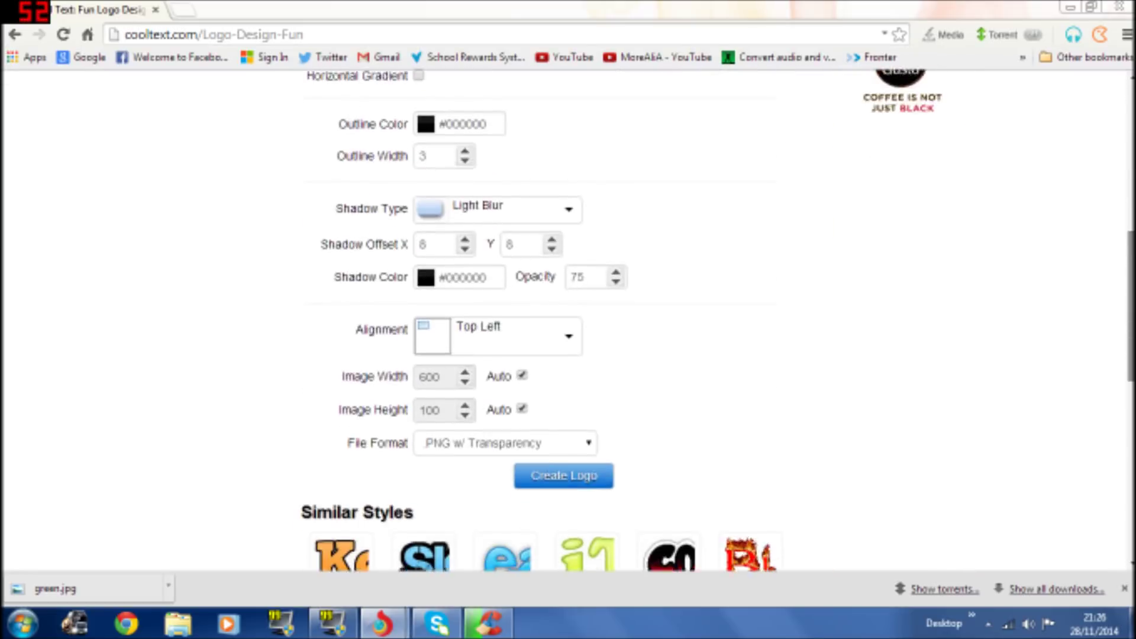
scroll(419, 318, "down", 2)
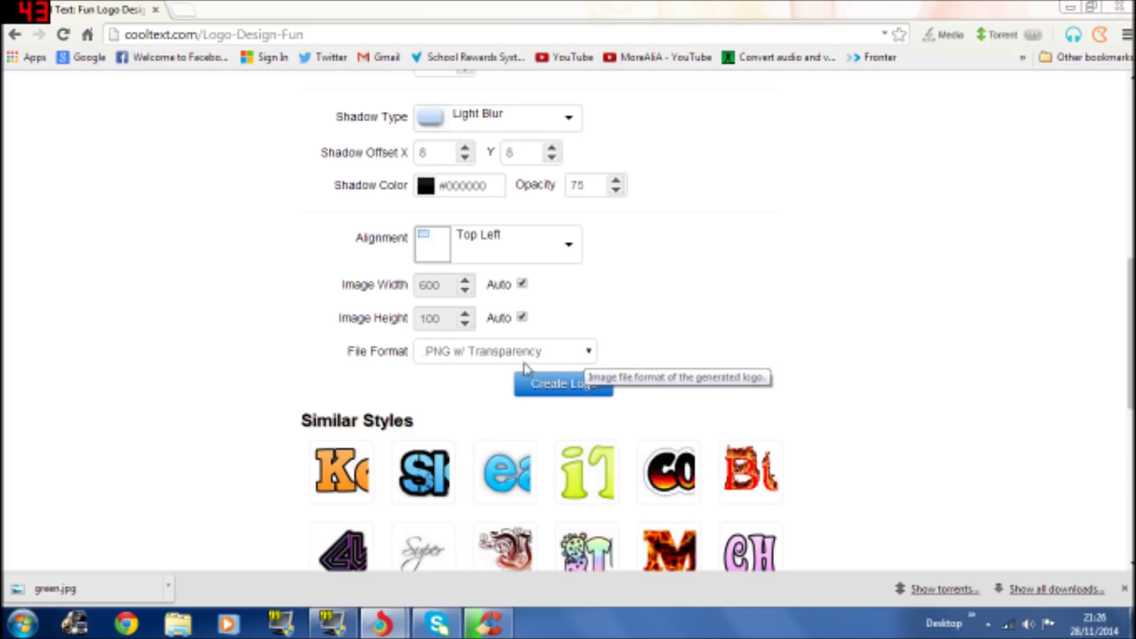
- Generate the logo as a PNG w/ Transparency and start saving the image
left_click(588, 356)
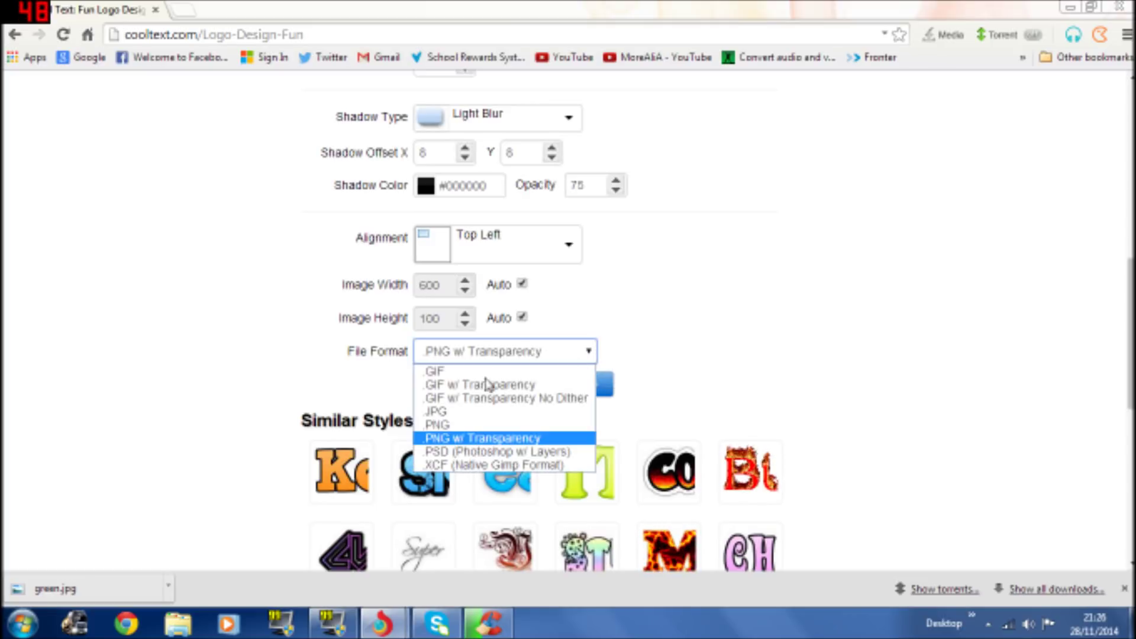
left_click(519, 439)
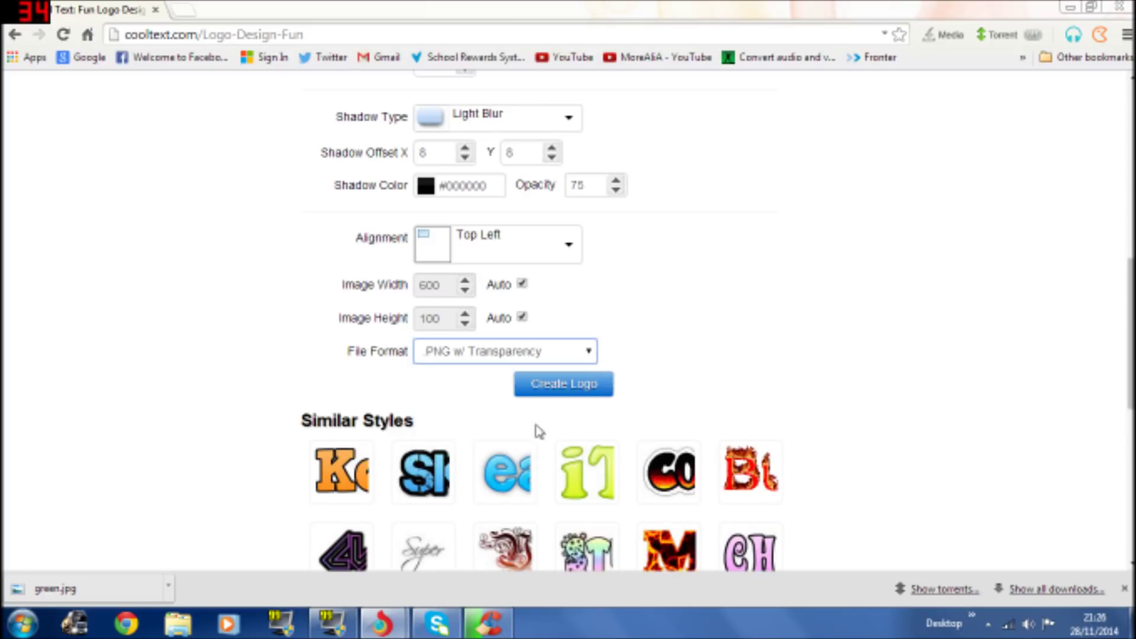
left_click(561, 391)
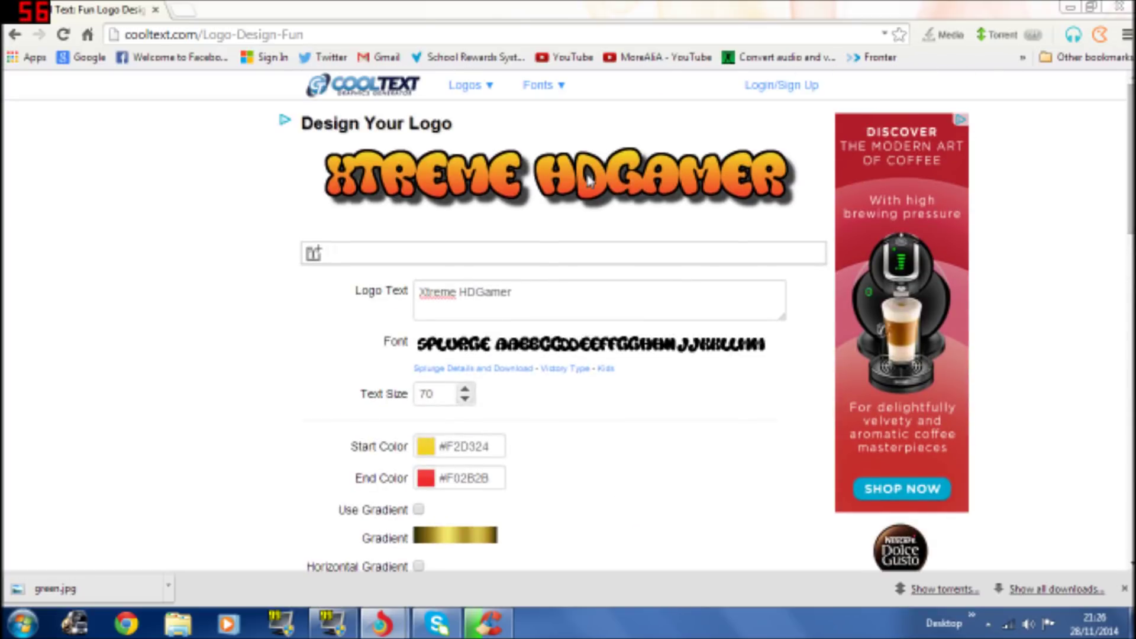
right_click(589, 177)
left_click(664, 207)
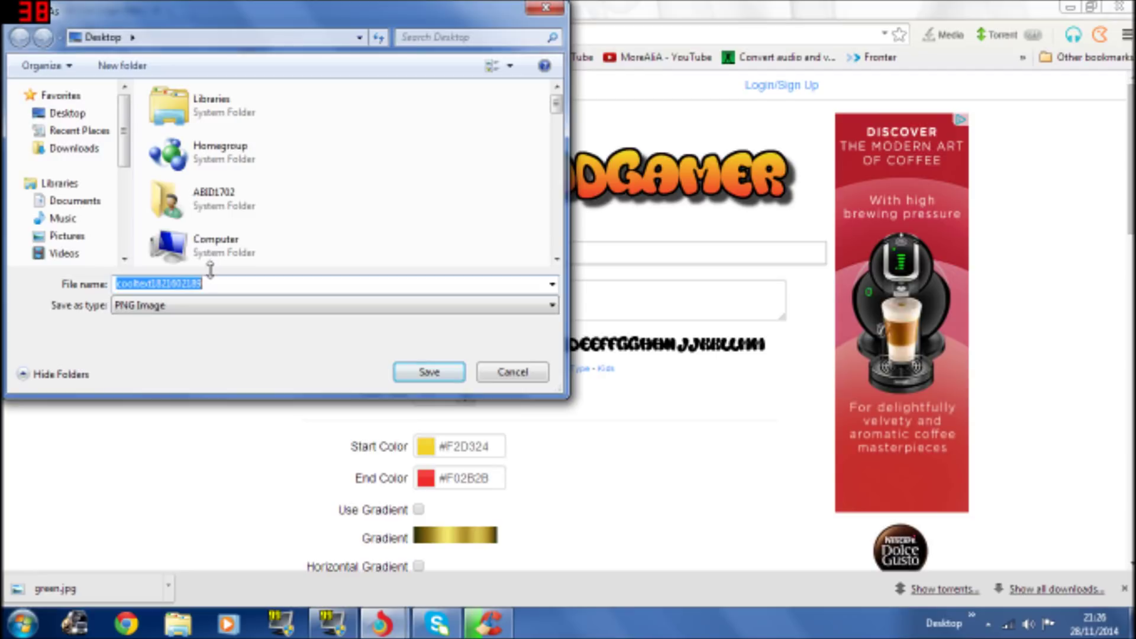
- Save the Xtreme HDGamer logo to the Desktop as tex.png
type("text")
key("Return")
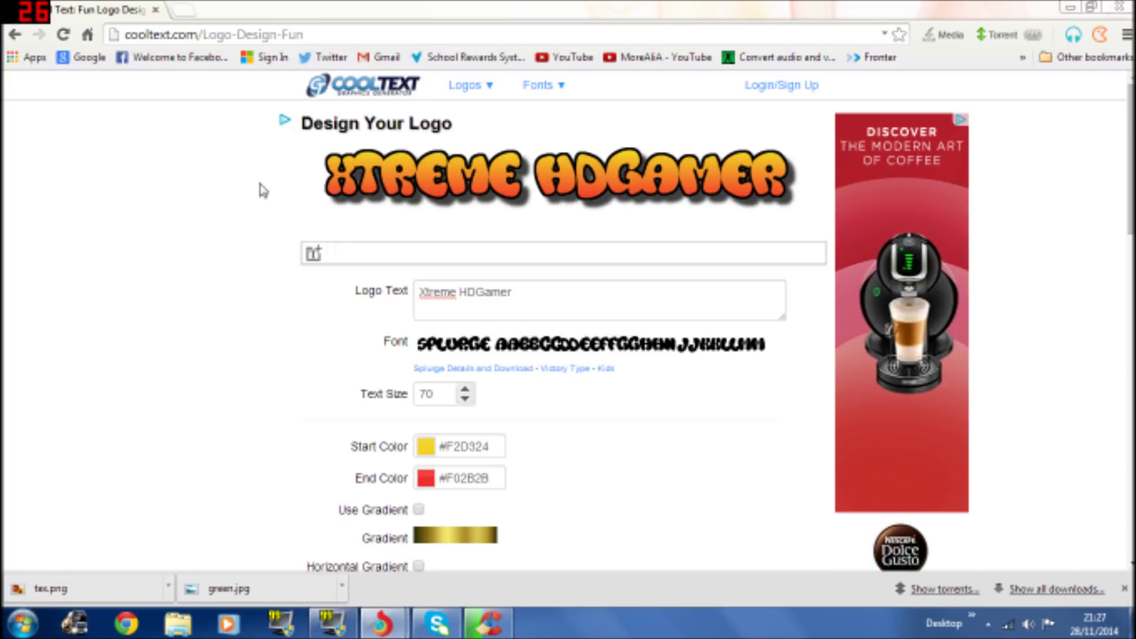
- Go to PicMonkey from the bookmarks and load green.jpg from the Desktop into the editor
left_click(1022, 57)
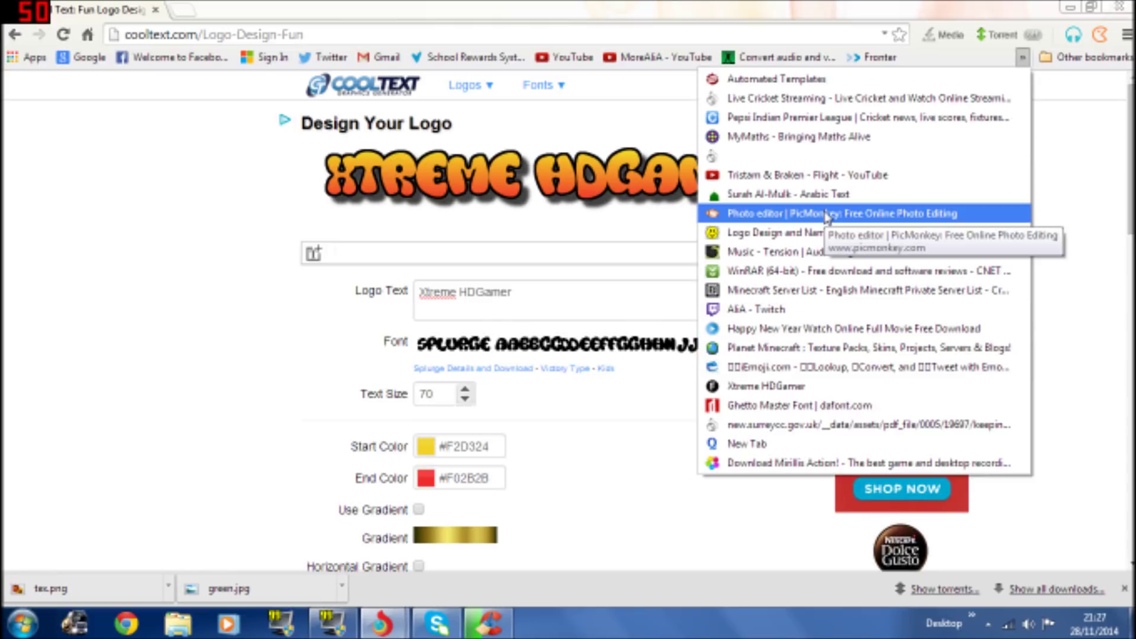
left_click(827, 214)
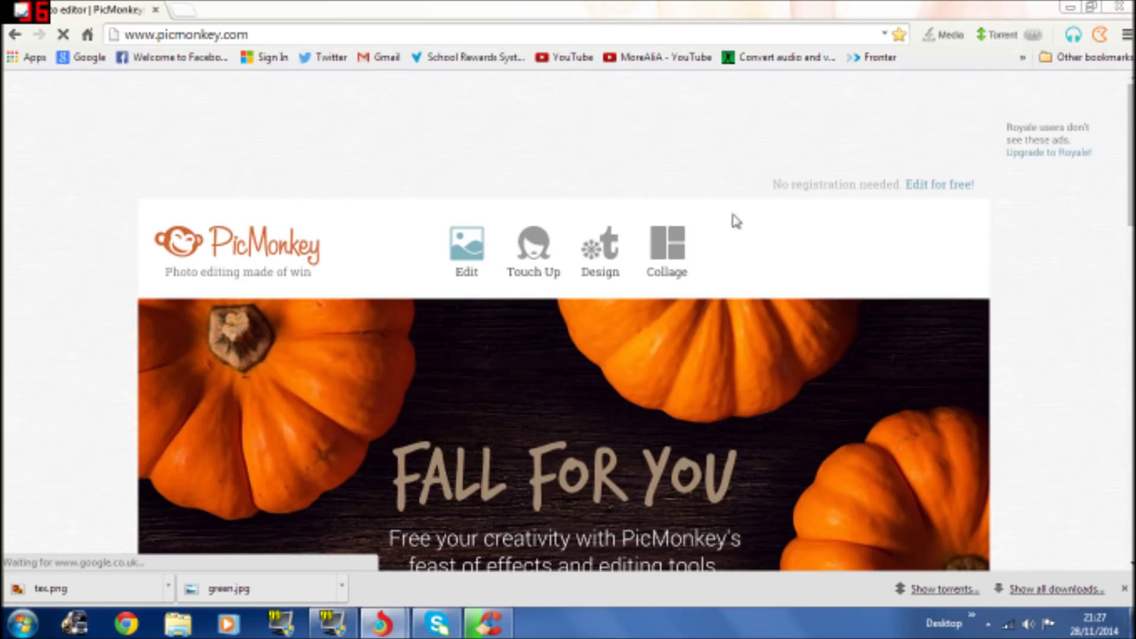
left_click(469, 253)
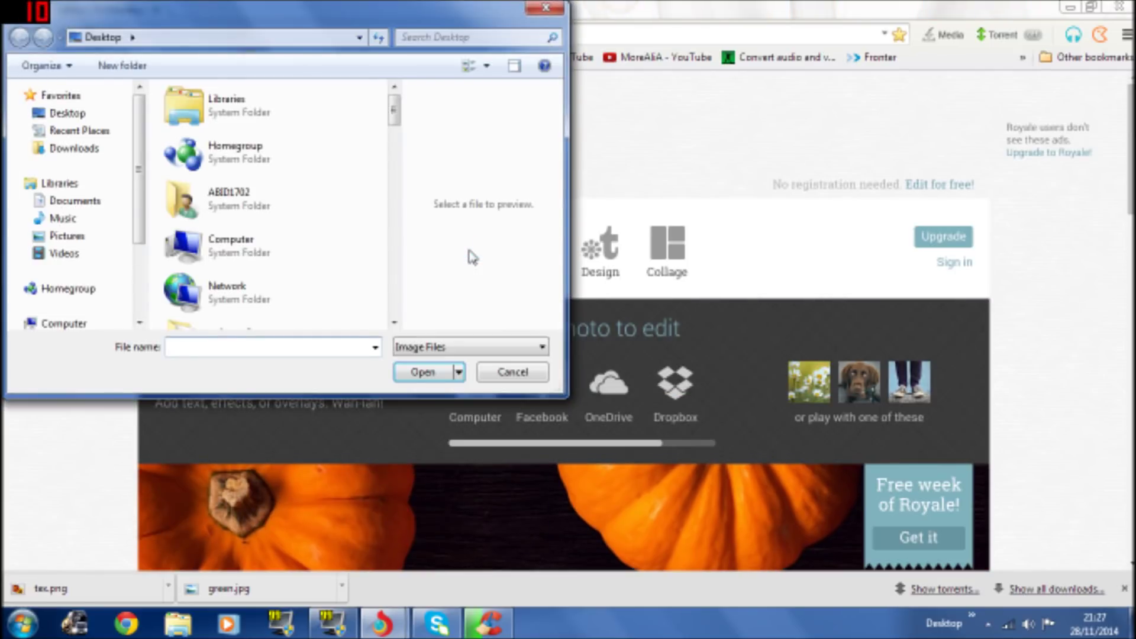
left_click_drag(395, 114, 397, 318)
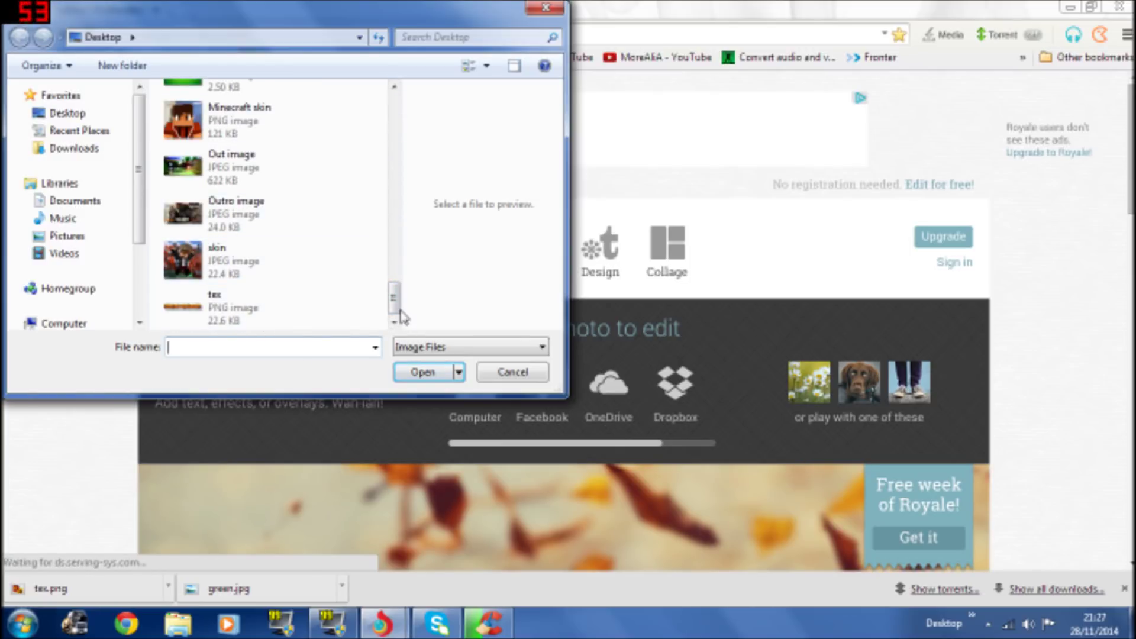
key("Escape")
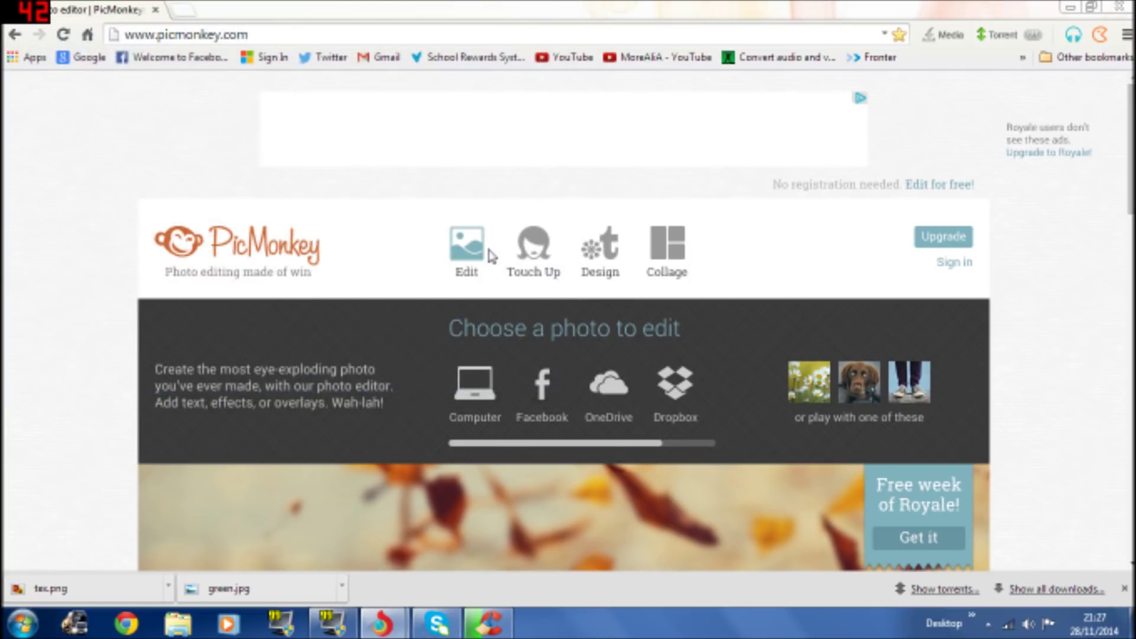
left_click(477, 253)
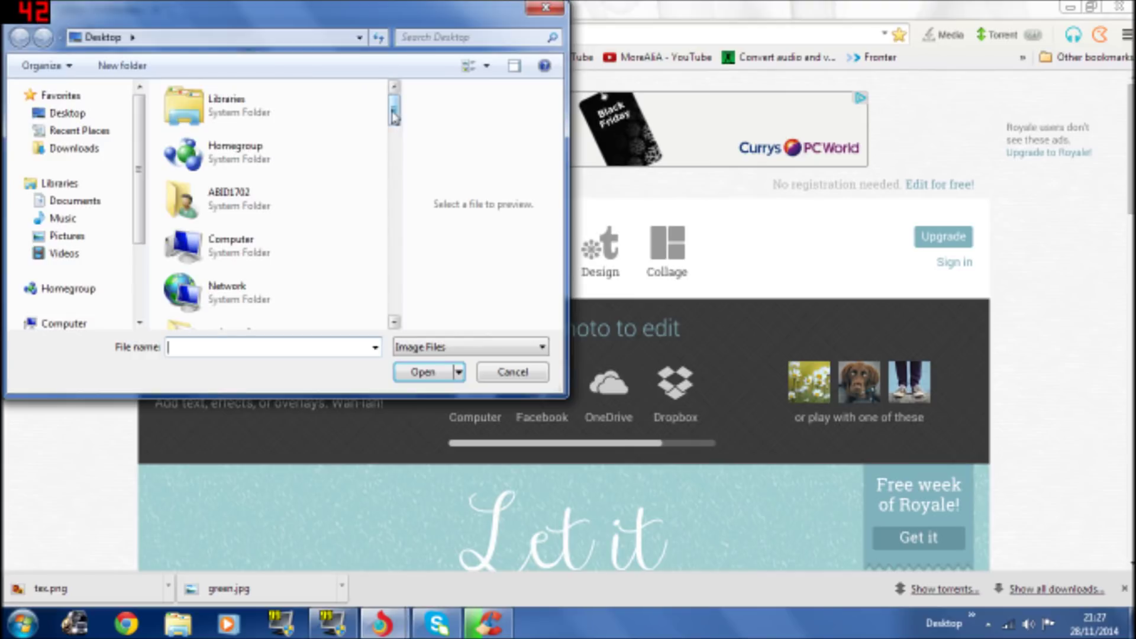
left_click_drag(394, 116, 396, 288)
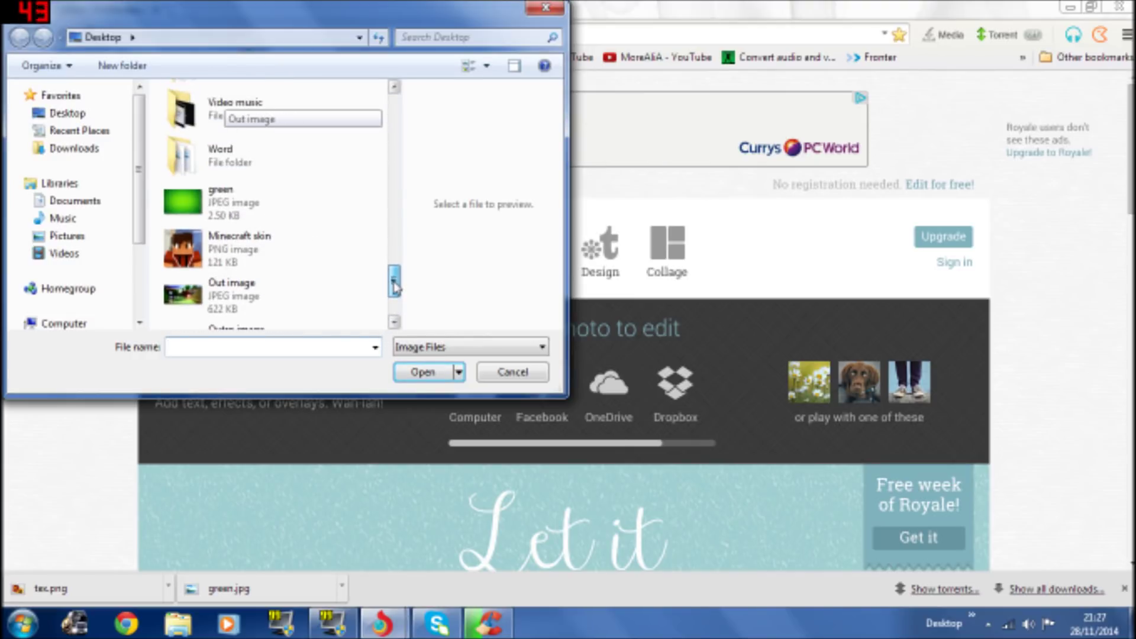
left_click(237, 202)
left_click(441, 371)
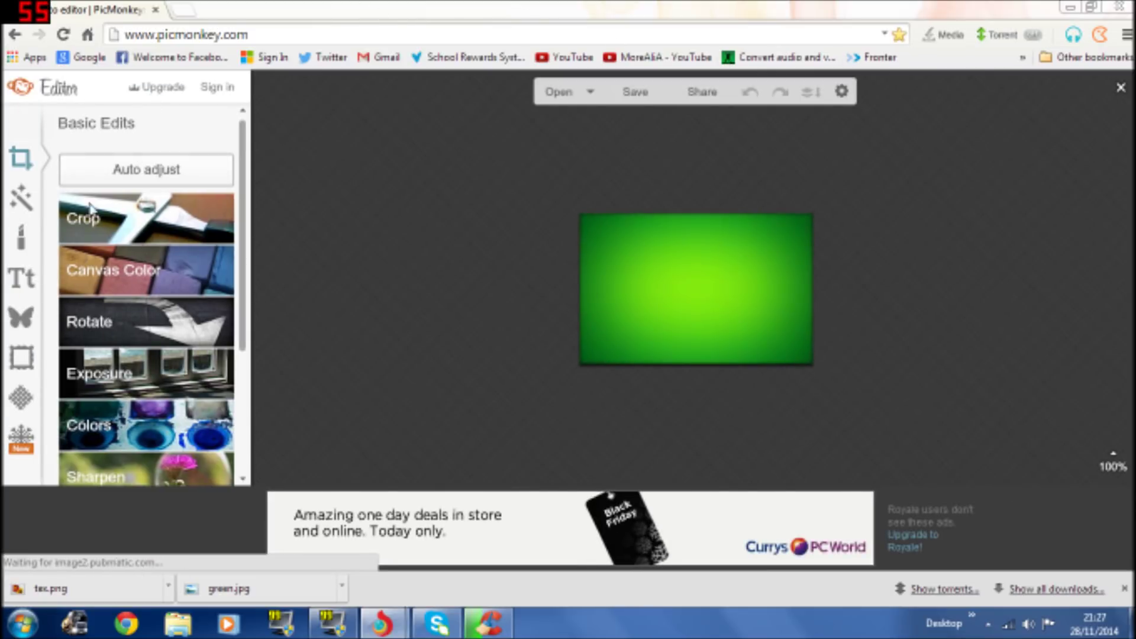
- Crop and scale the green image to the 2560 x 1600 HDTV proportions
left_click(137, 222)
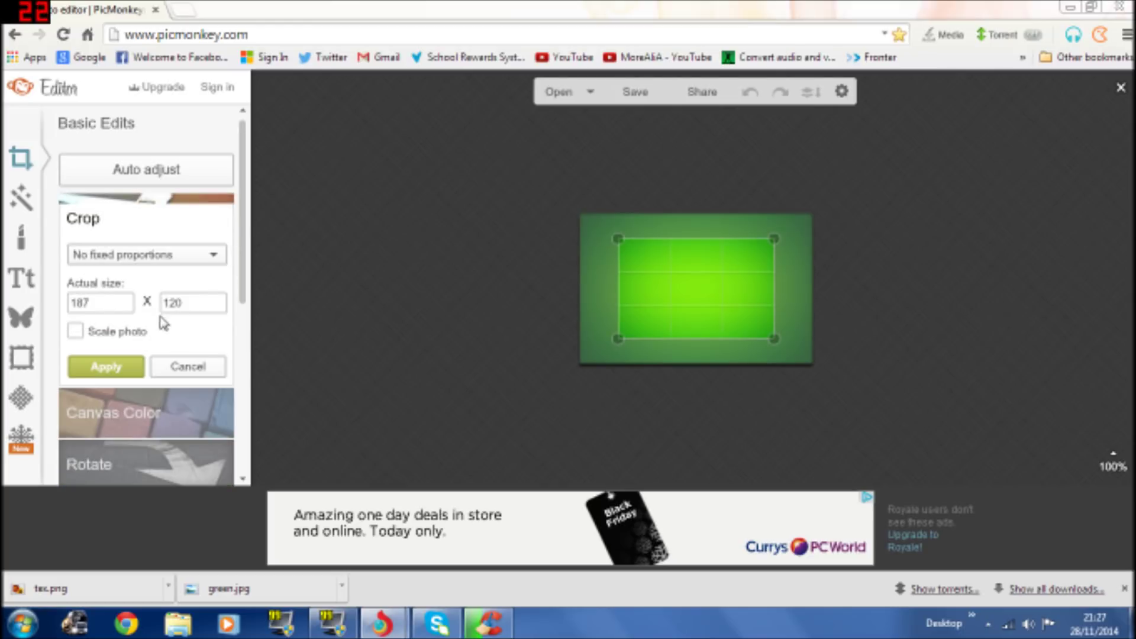
left_click(215, 256)
scroll(286, 331, "down", 2)
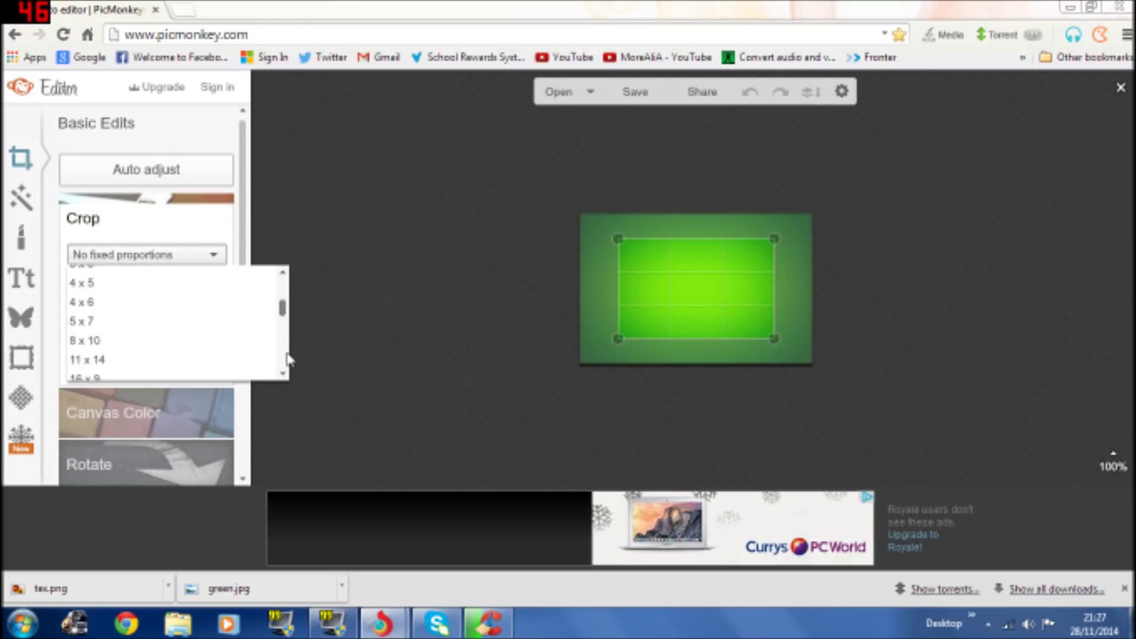
scroll(287, 359, "down", 3)
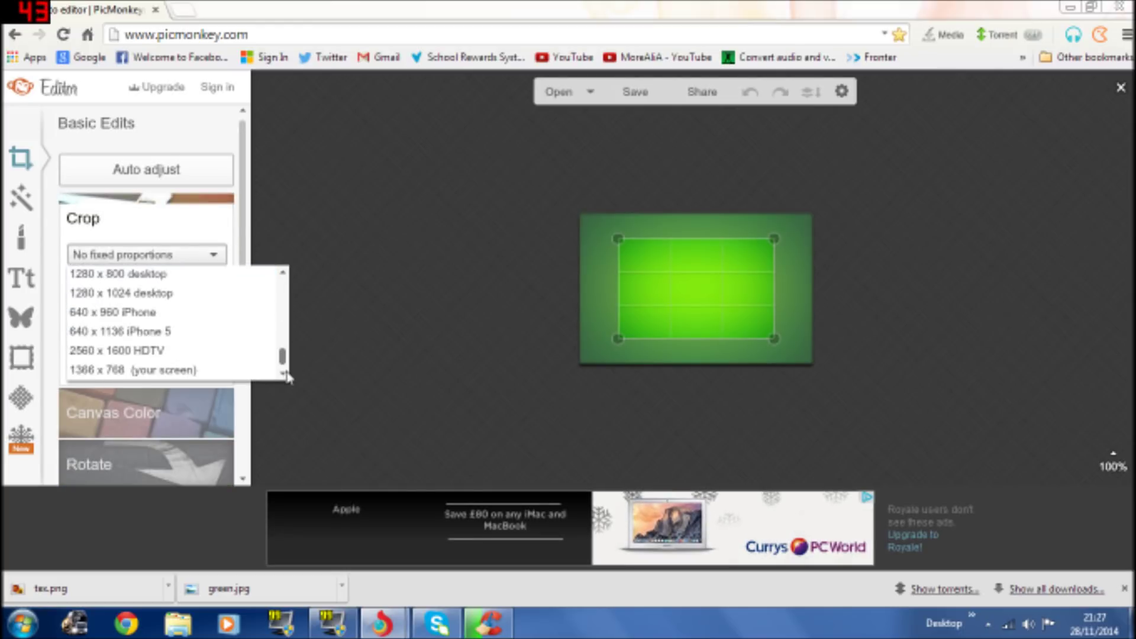
left_click(155, 352)
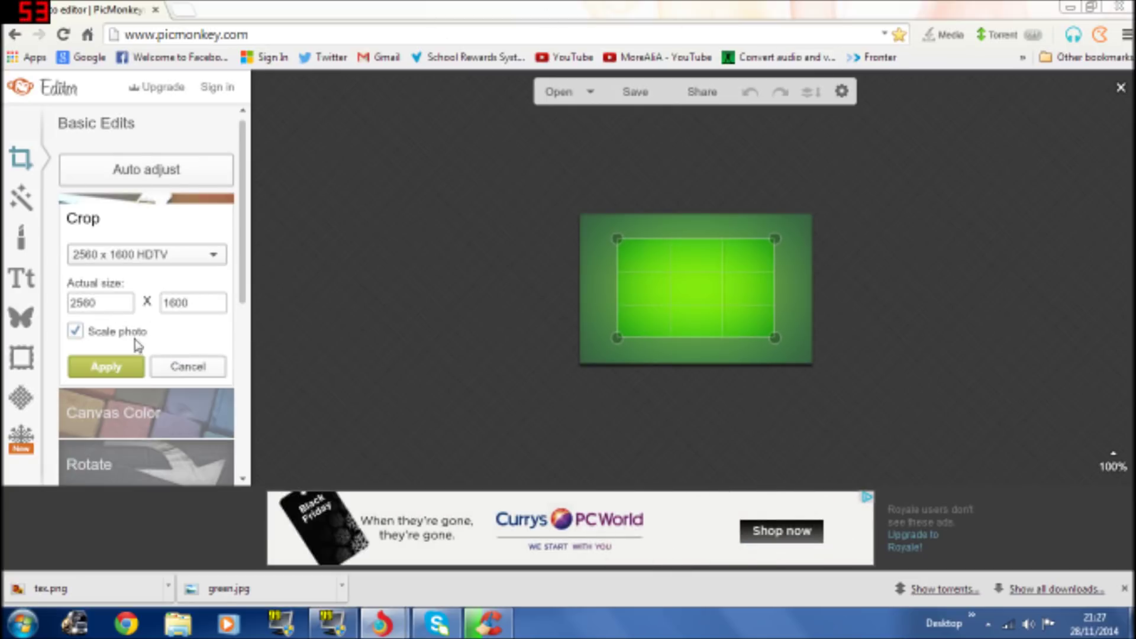
left_click(106, 366)
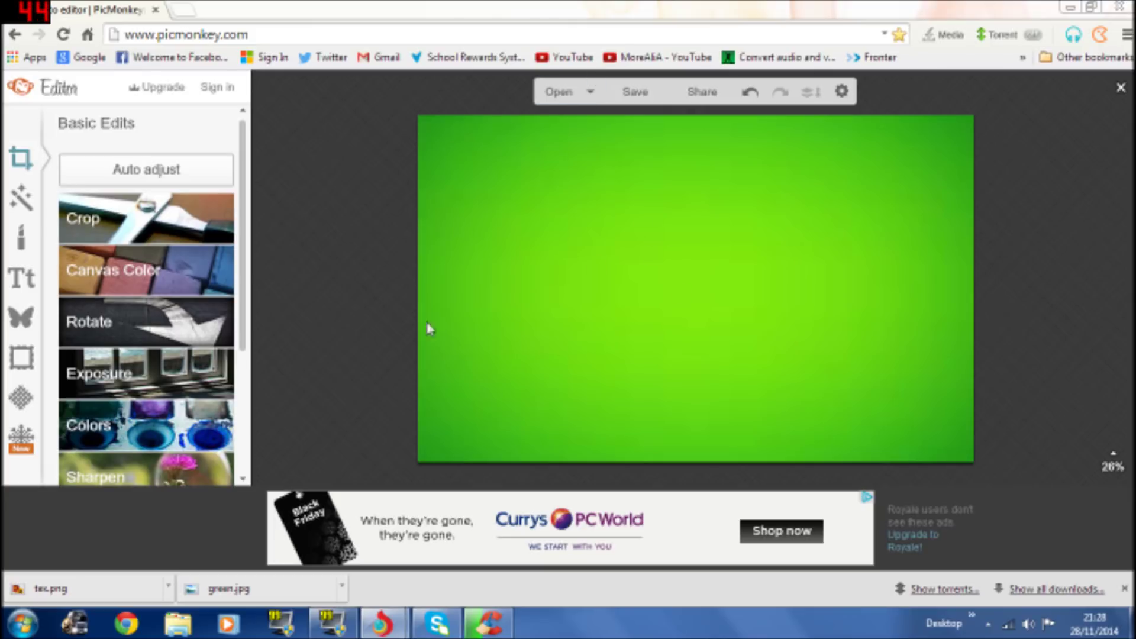
left_click(36, 282)
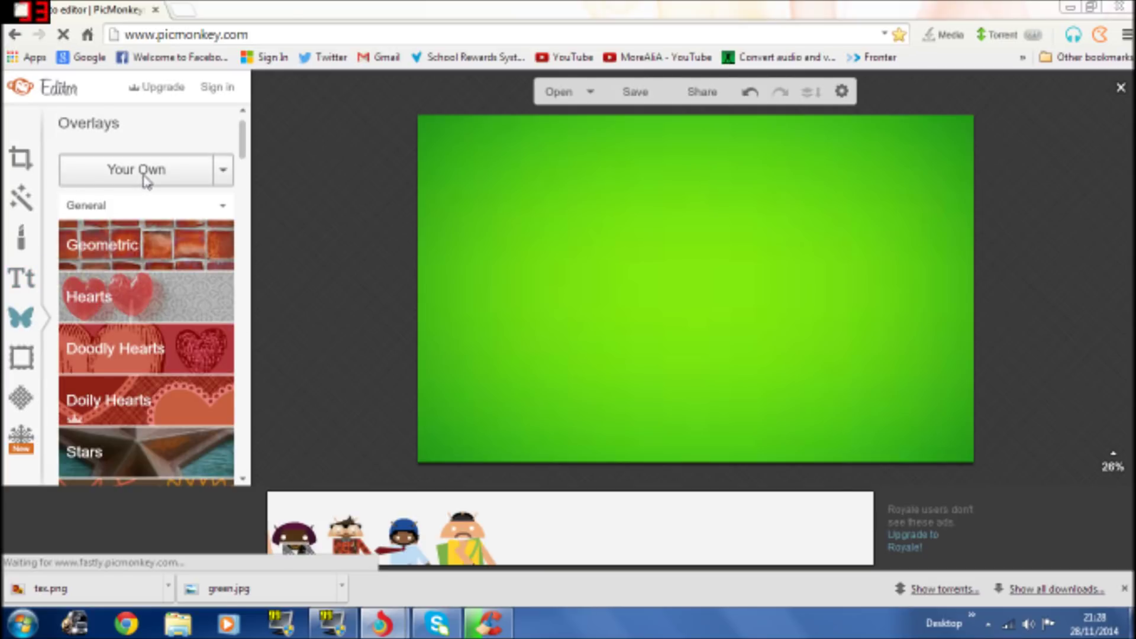
- Add tex.png as your own overlay on the green canvas
left_click(145, 177)
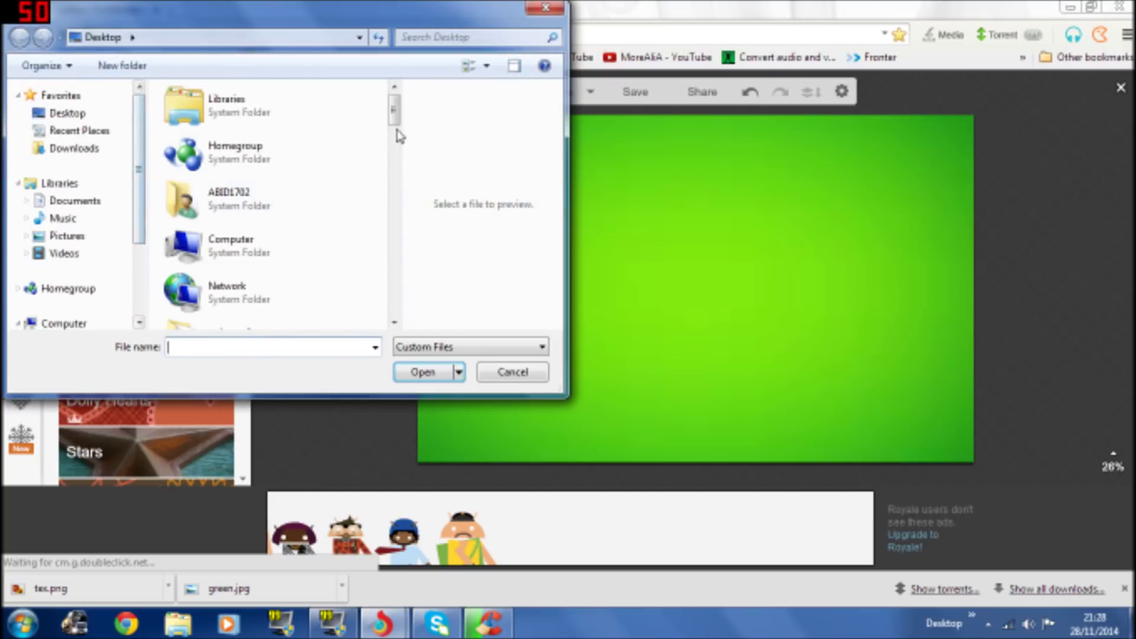
left_click_drag(394, 118, 394, 305)
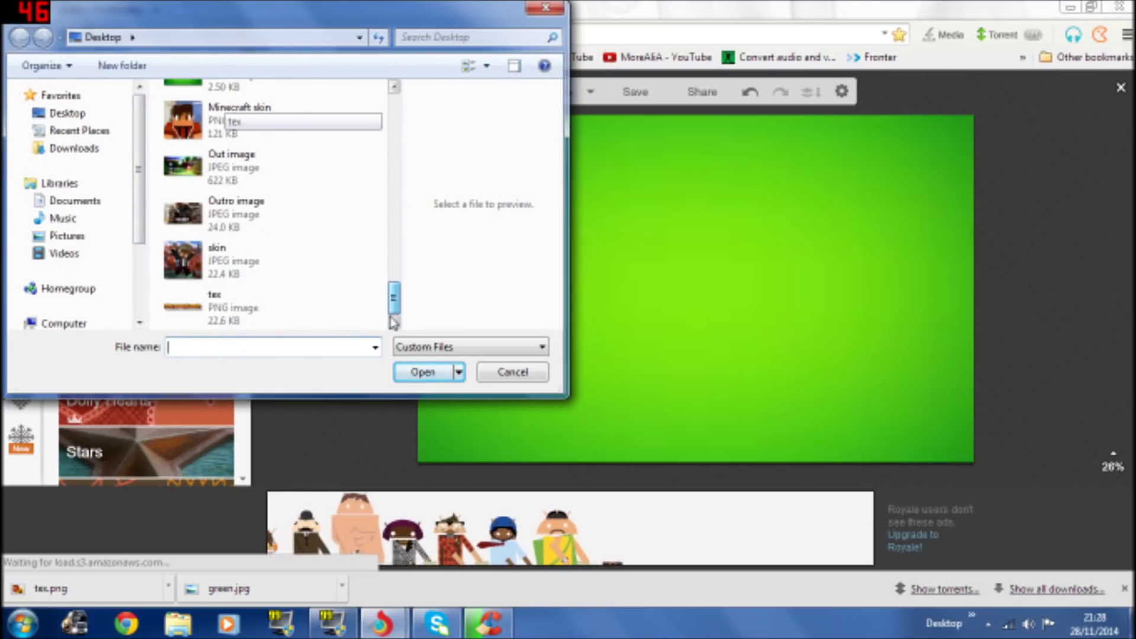
left_click(273, 324)
left_click(445, 371)
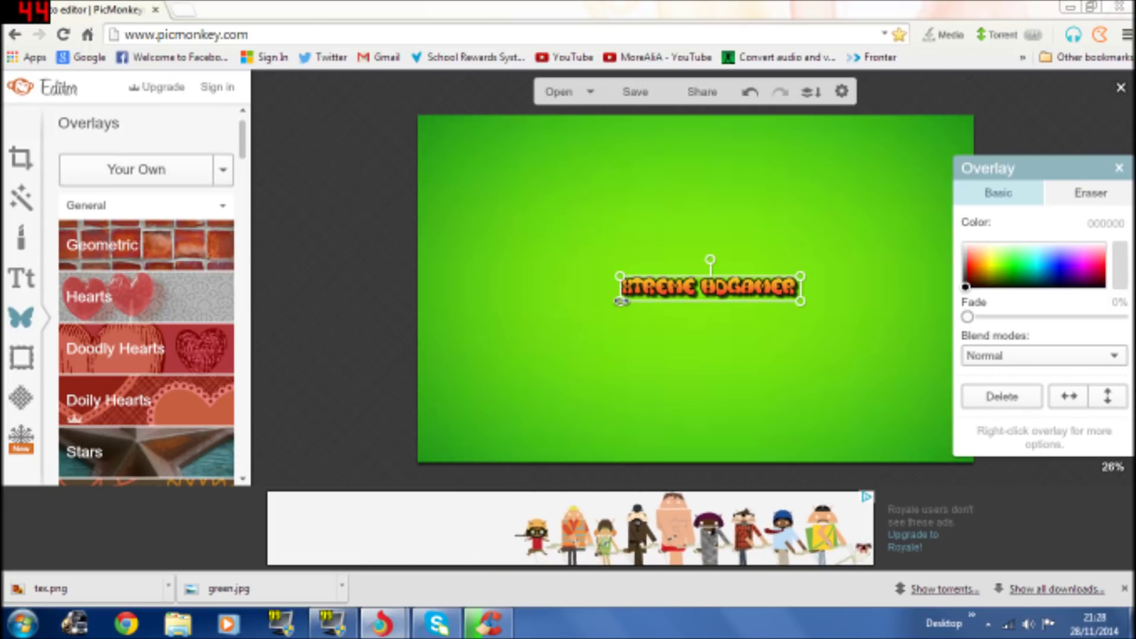
- Enlarge the Xtreme HDGamer overlay, centre it on the canvas, and deselect it
left_click_drag(619, 301, 564, 335)
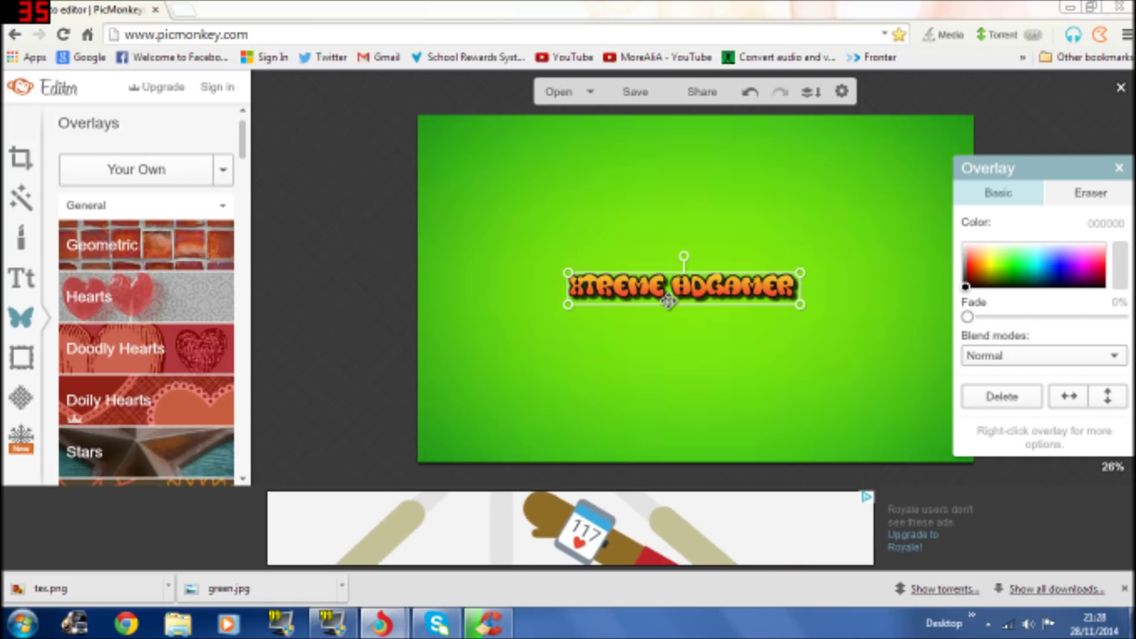
left_click_drag(681, 288, 683, 279)
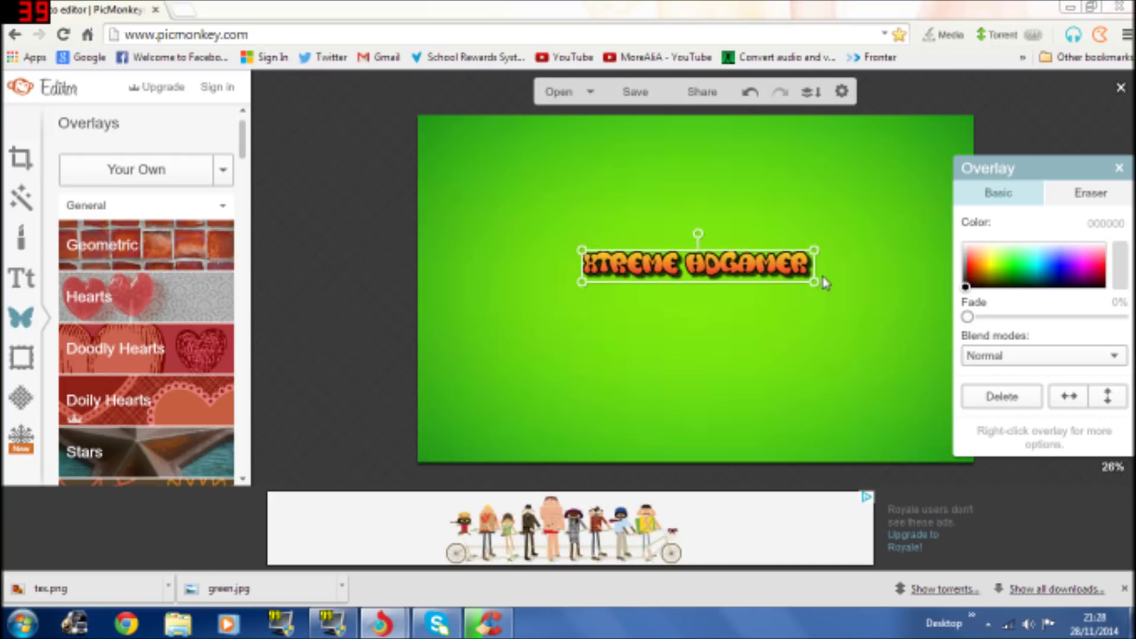
left_click_drag(822, 289, 827, 290)
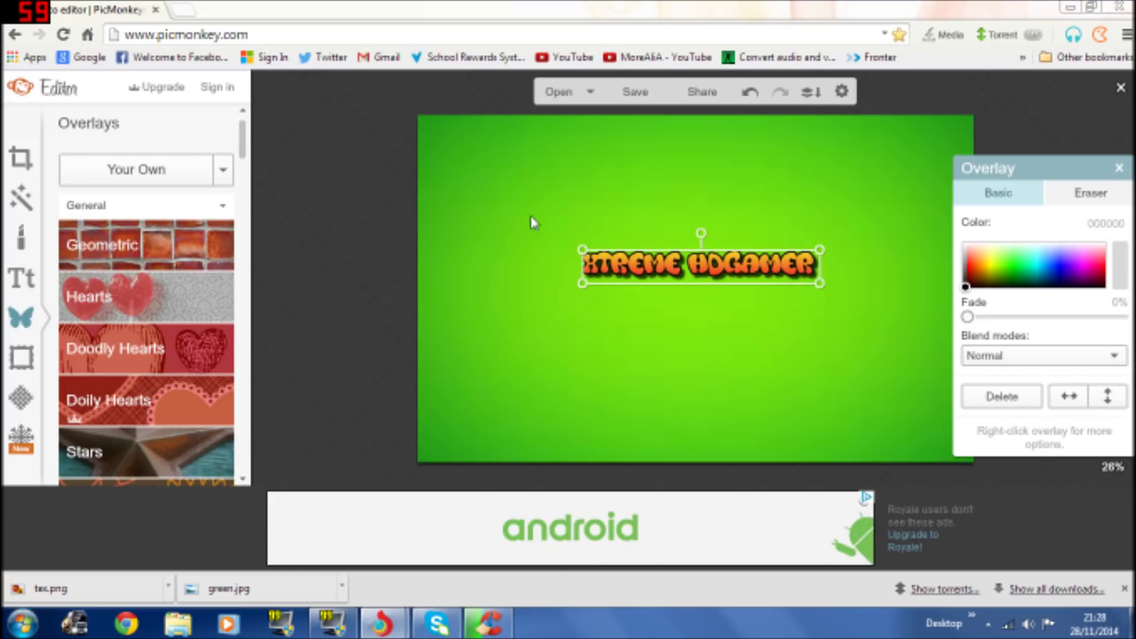
left_click_drag(769, 269, 803, 289)
left_click_drag(731, 268, 758, 283)
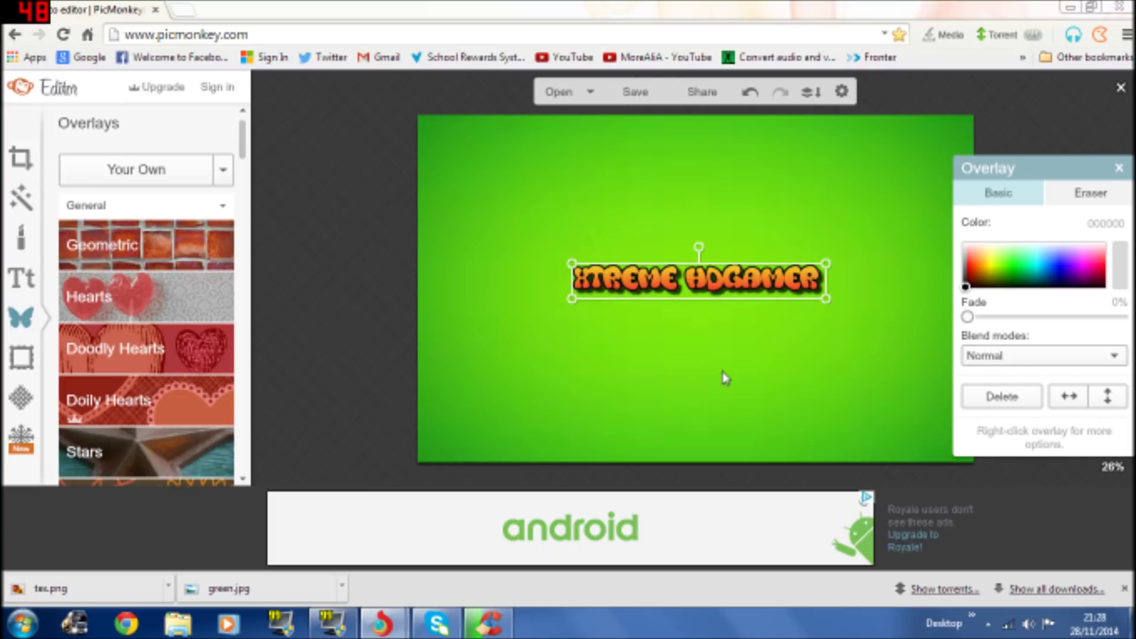
left_click(696, 411)
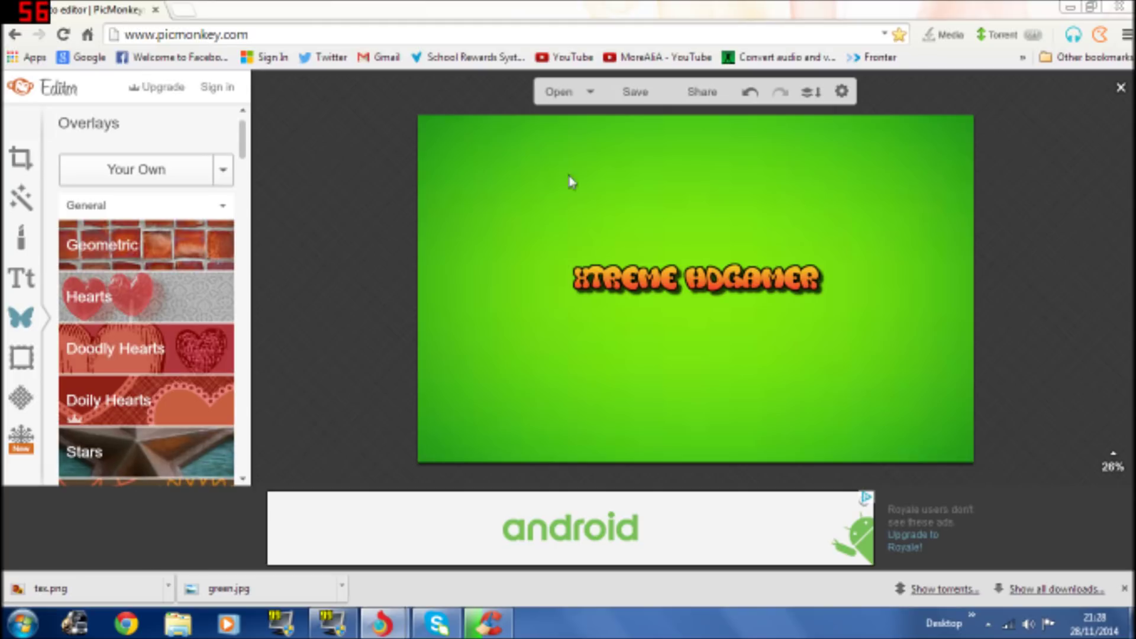
- Save the banner to the computer as a JPEG named 'cahnnel art'
left_click(635, 92)
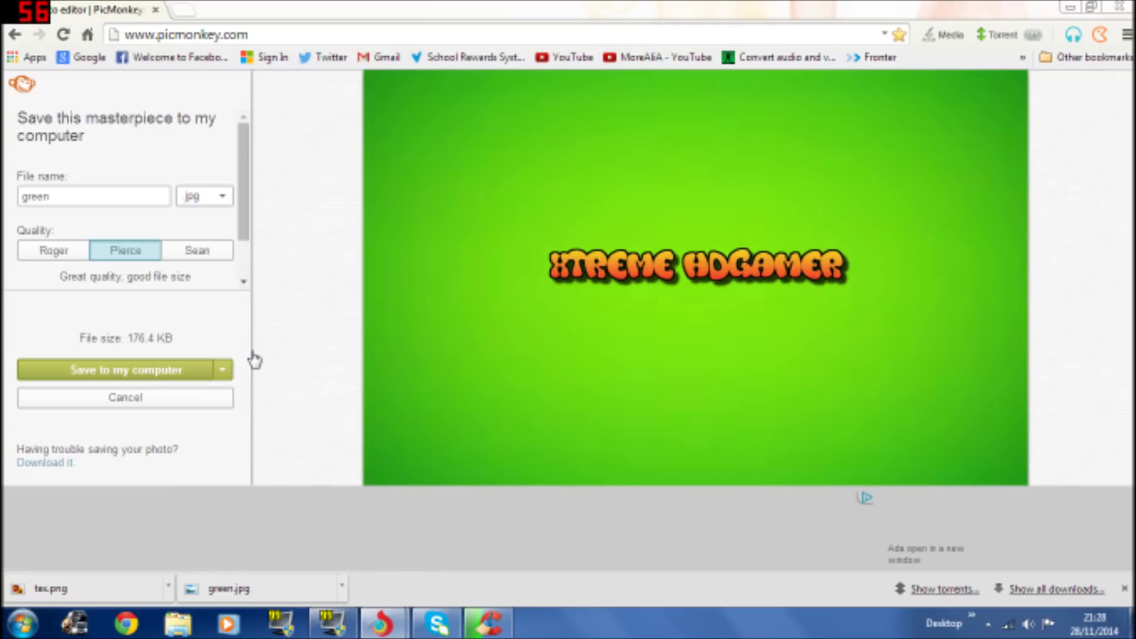
left_click(153, 373)
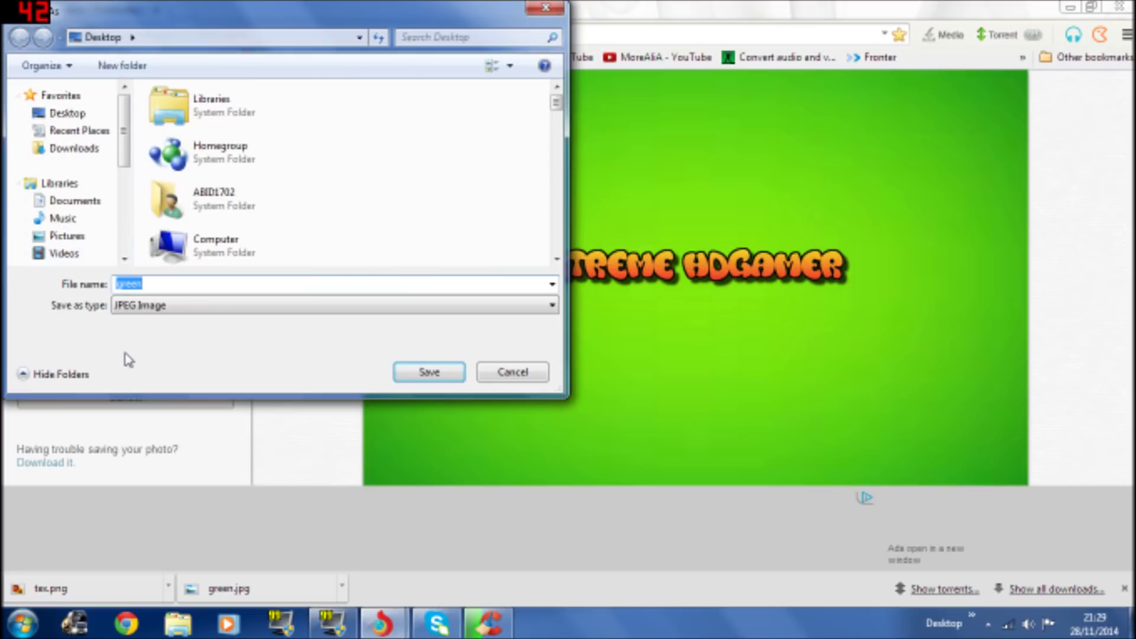
type("cahnnel art")
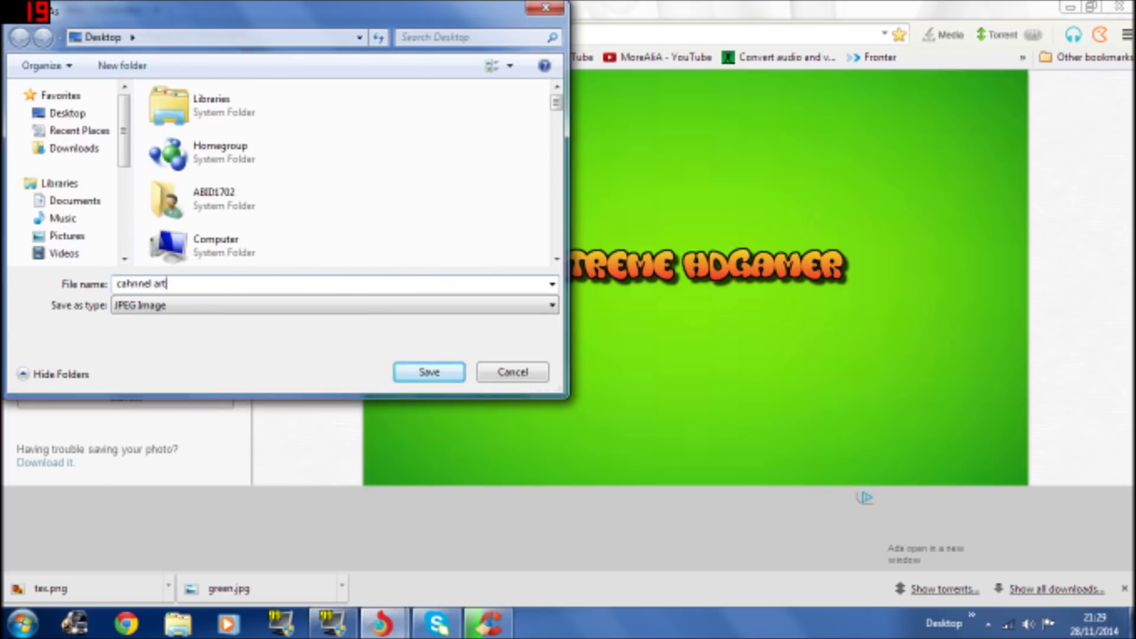
key("Return")
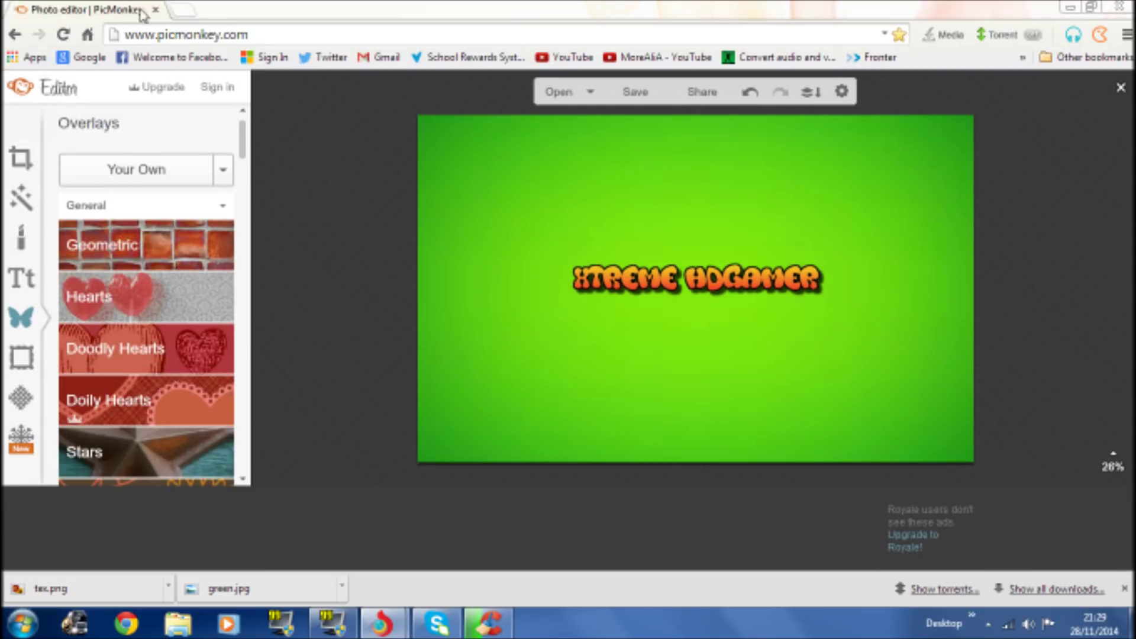
- Load YouTube in a new tab, go to My Channel, and open the channel art options
left_click(190, 10)
left_click(567, 57)
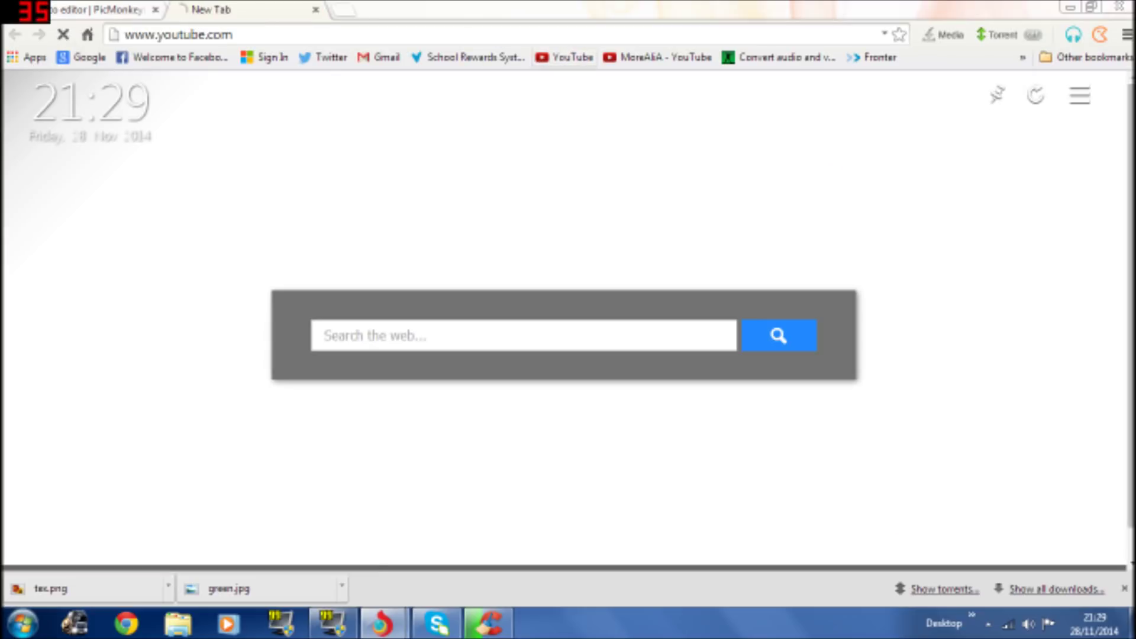
left_click(121, 7)
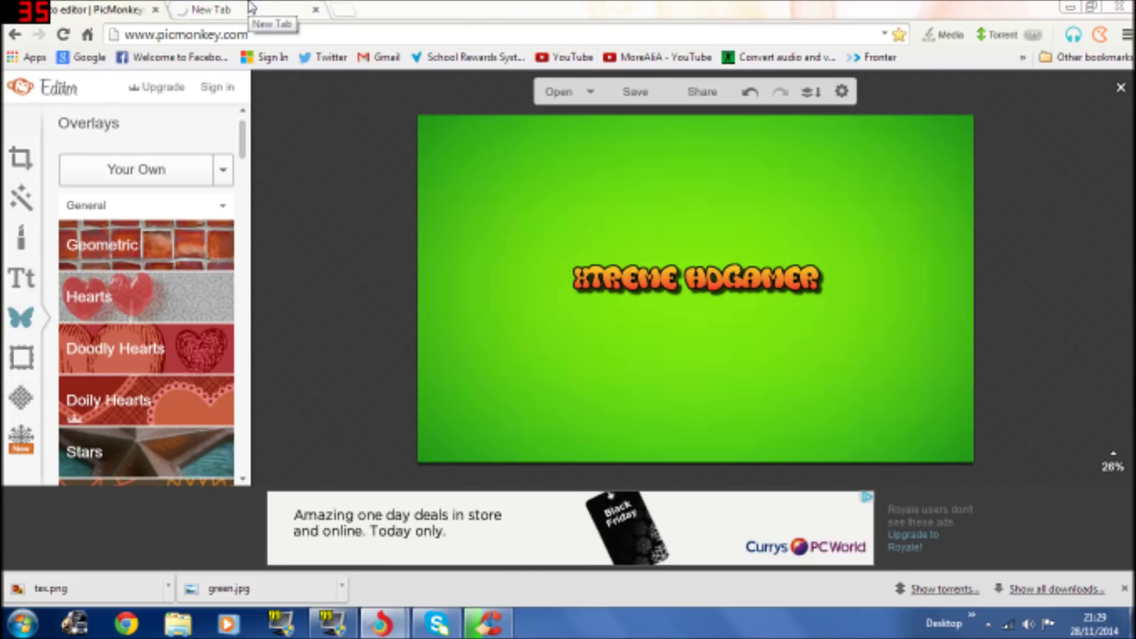
left_click(250, 7)
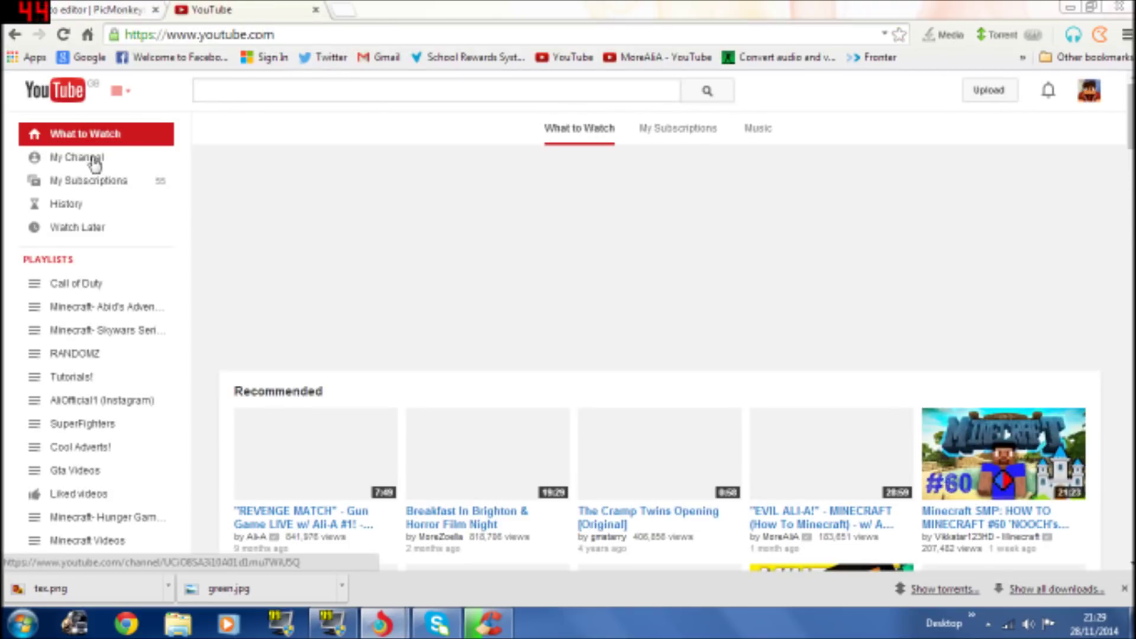
left_click(95, 162)
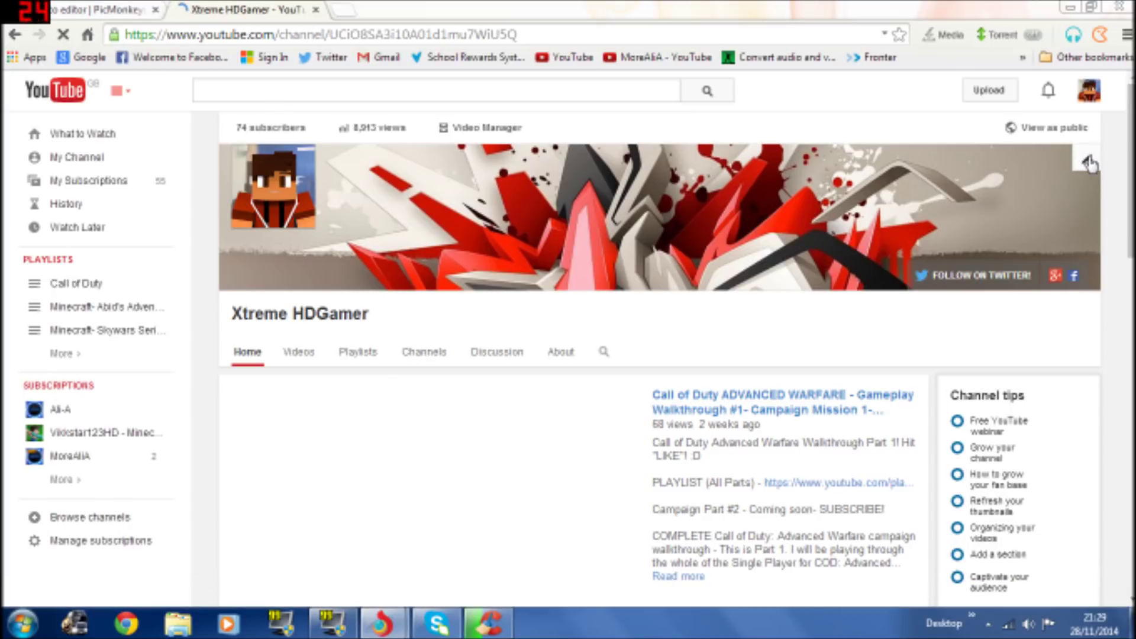
left_click(1084, 160)
- Upload 'cahnnel art.jpg' from the computer as the new YouTube channel art
left_click(1036, 210)
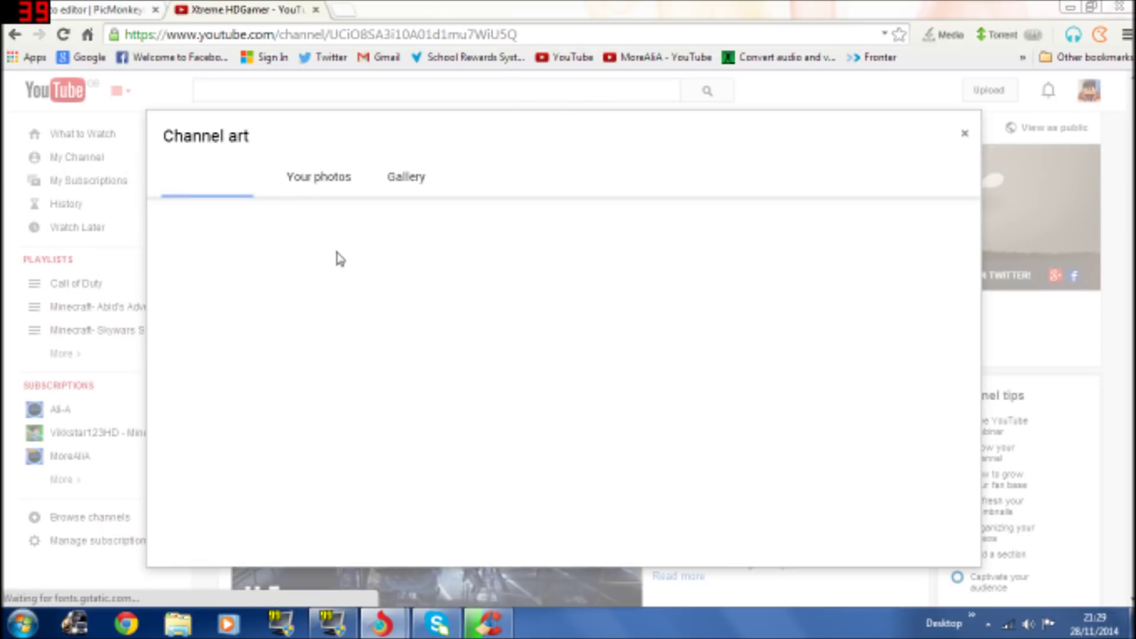
left_click(567, 392)
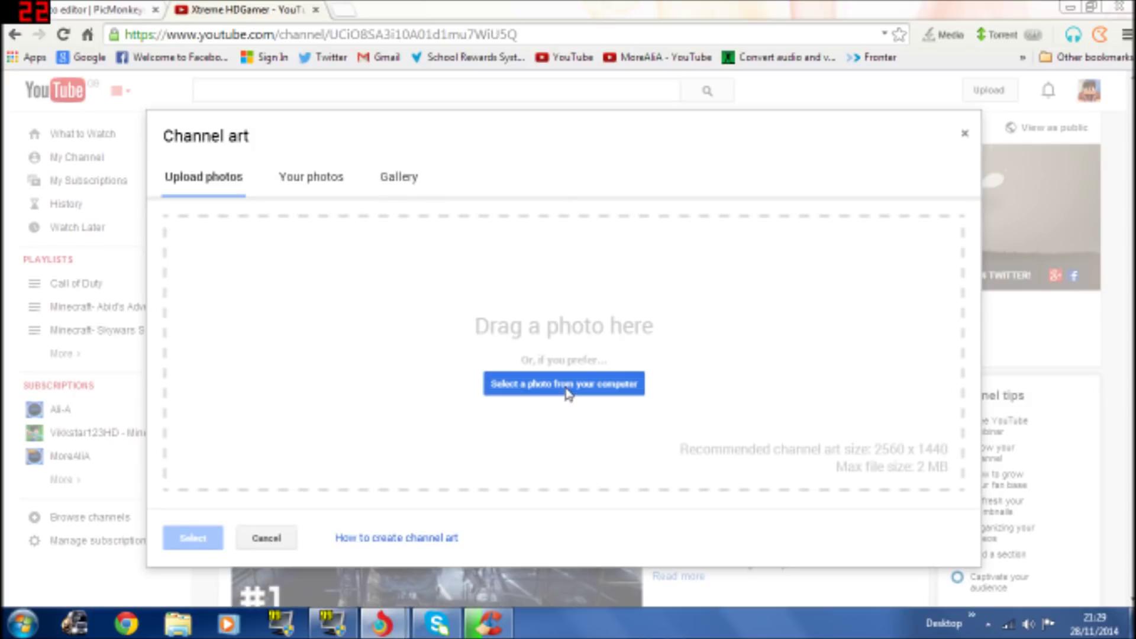
left_click_drag(397, 104, 394, 227)
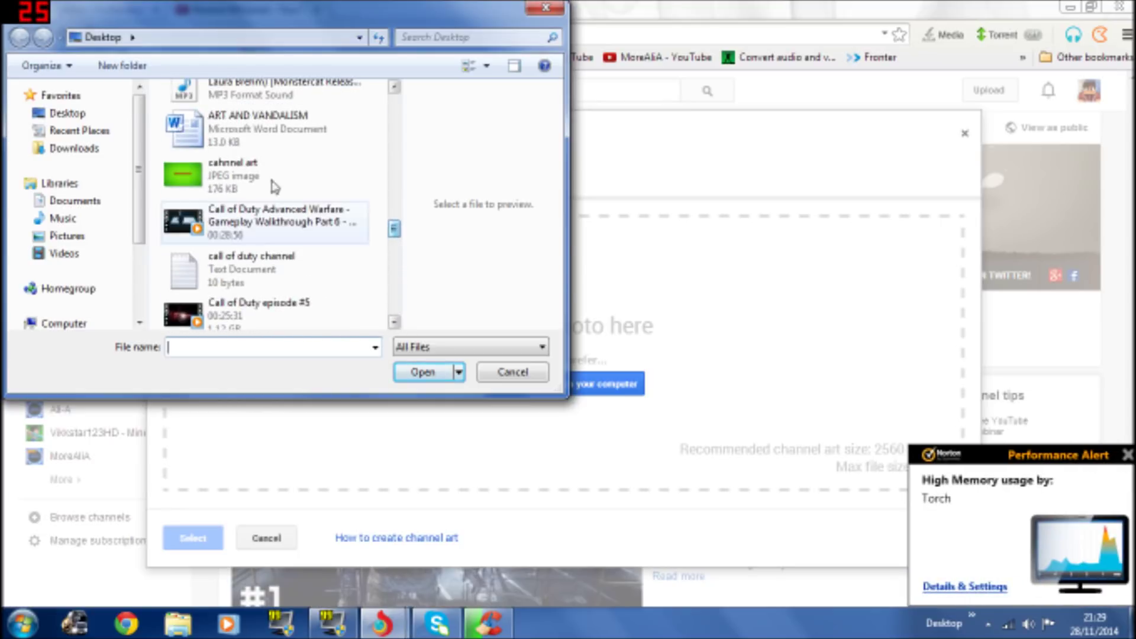
left_click(274, 187)
left_click(422, 372)
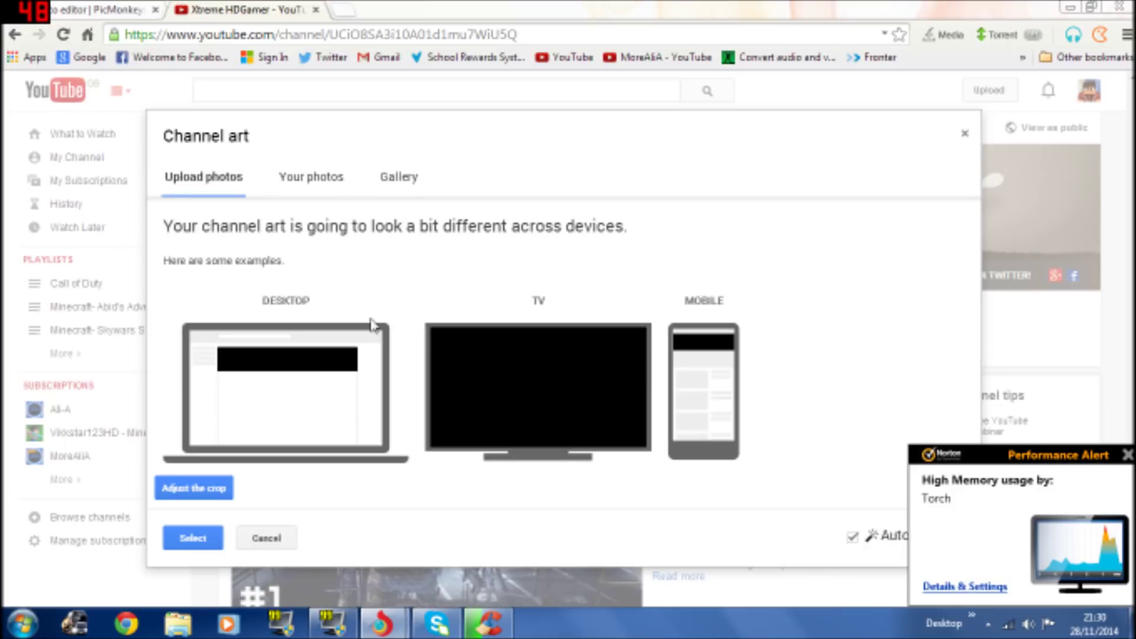
left_click(195, 489)
- Nudge the crop slightly upward and apply the green Xtreme HDGamer image as the channel banner
left_click_drag(587, 383, 587, 377)
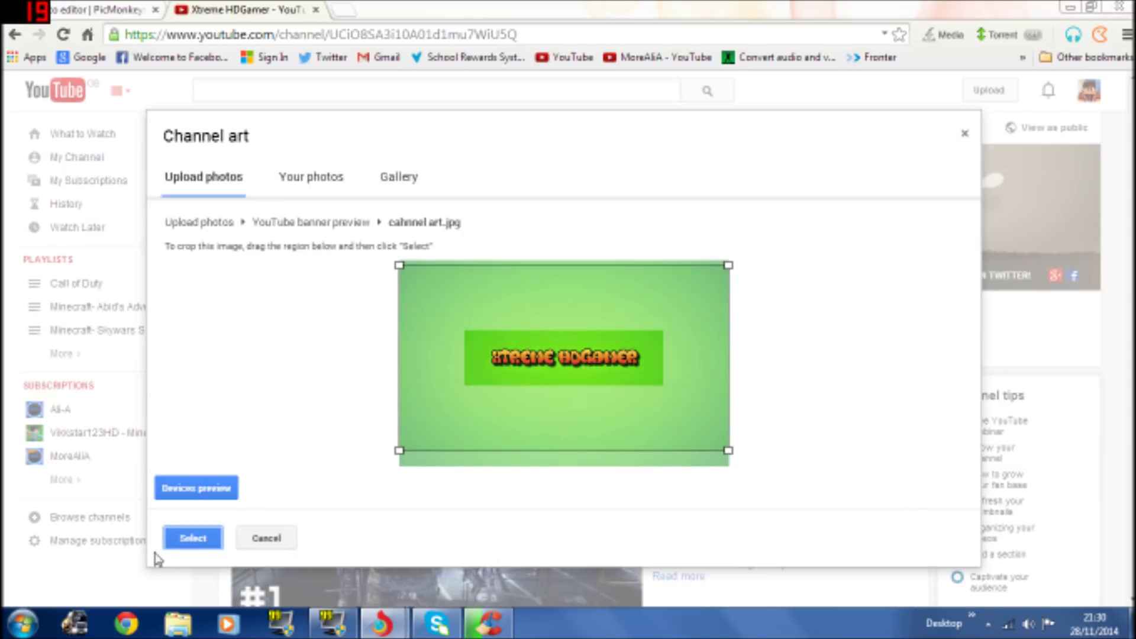
left_click(212, 536)
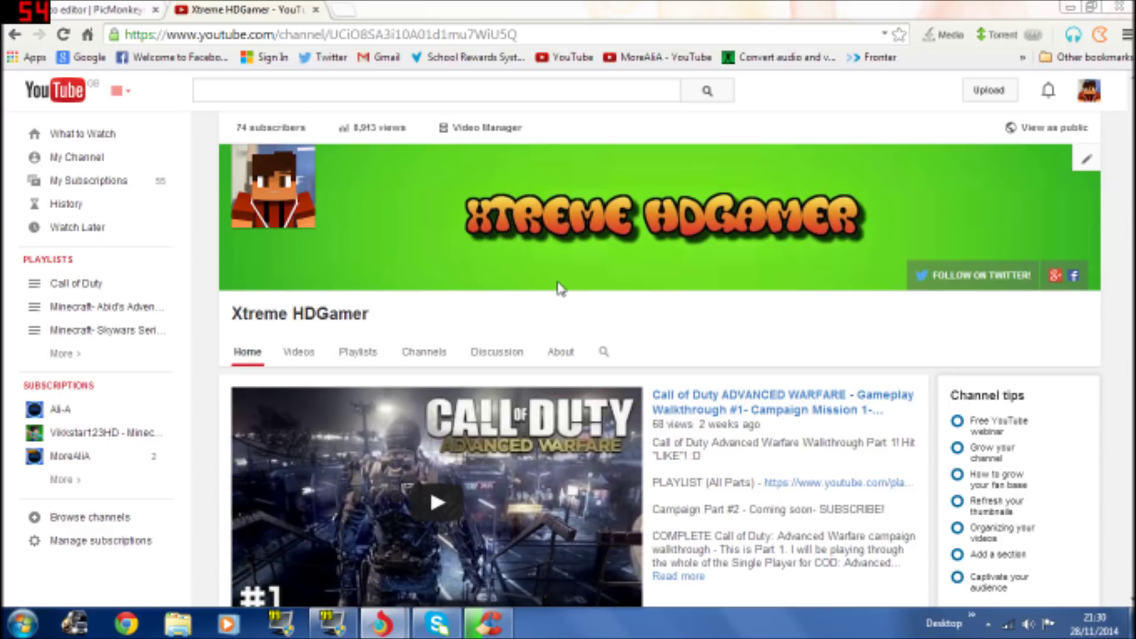
left_click(127, 482)
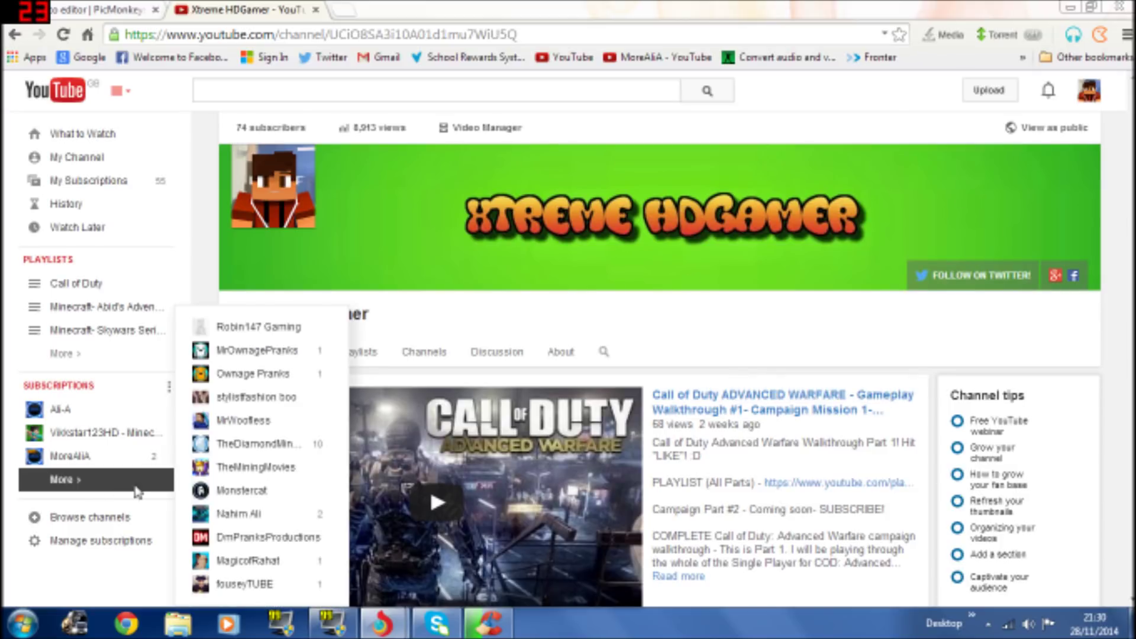